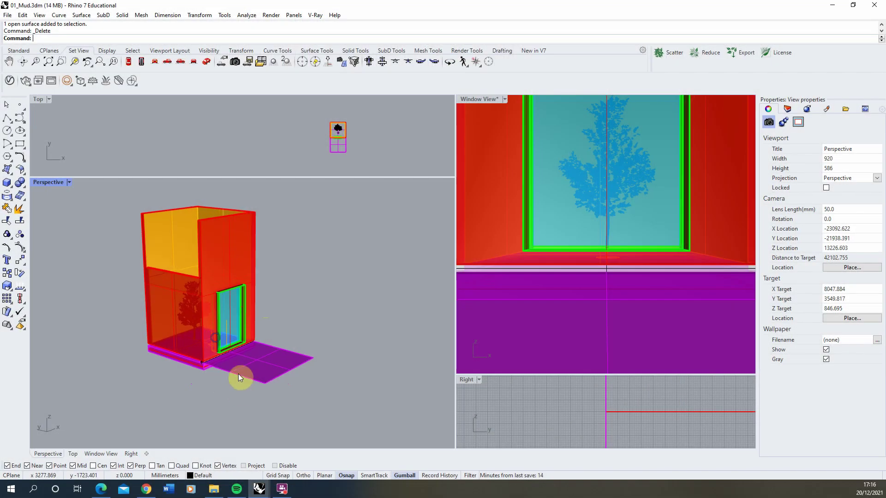
# Step: Select the purple floor and show the last window-scene render in the V-Ray Frame Buffer
pyautogui.scroll(3, 237, 374)
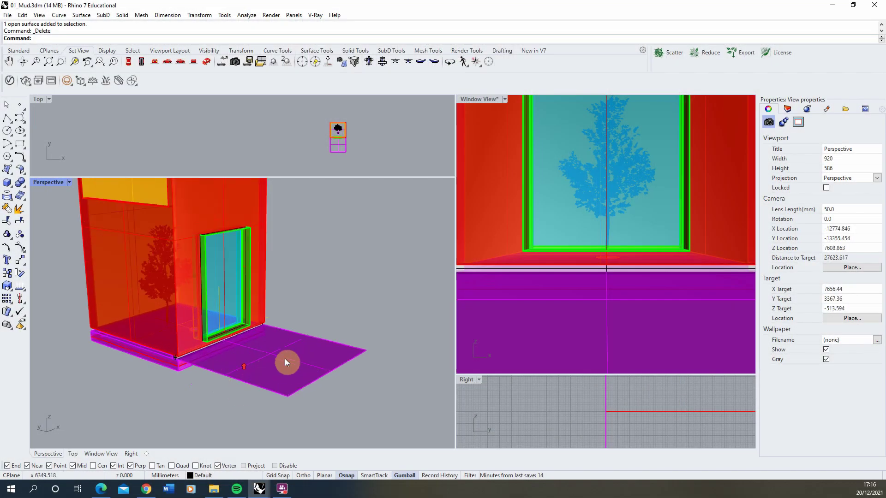
pyautogui.click(297, 344)
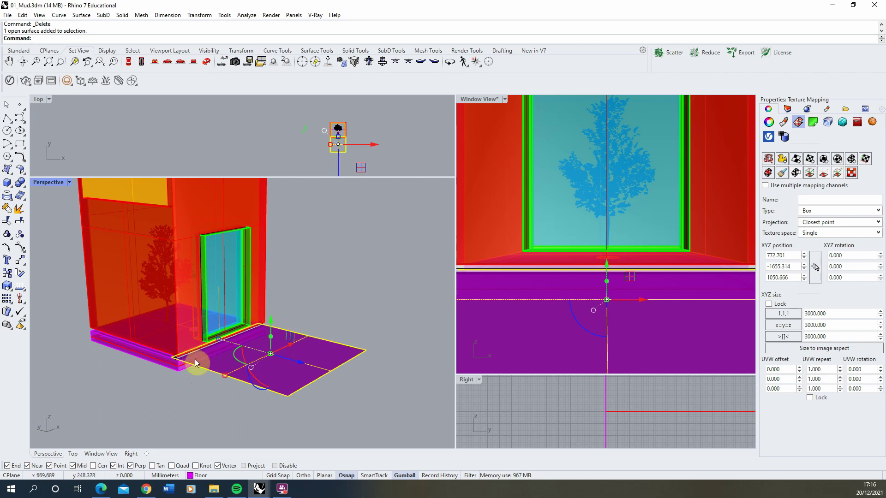
pyautogui.click(51, 82)
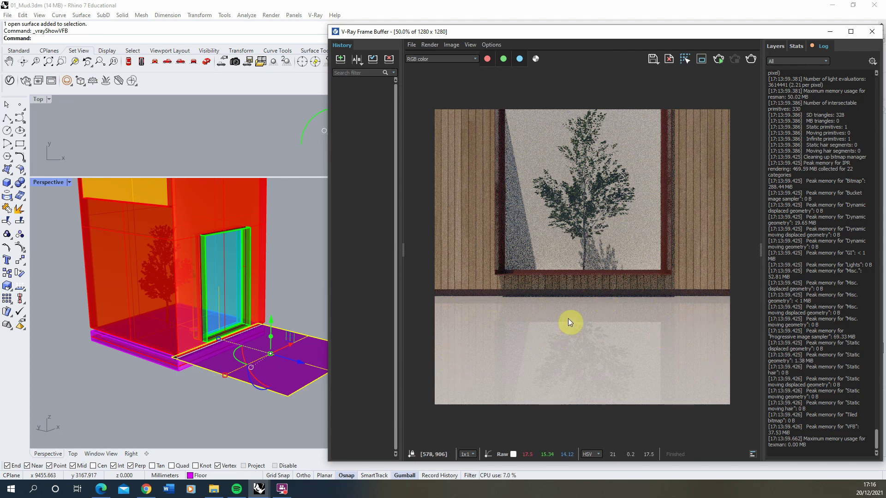
# Step: Browse the textures.com 3D Scans listings of sand, mud and snow textures in Chrome
pyautogui.click(145, 494)
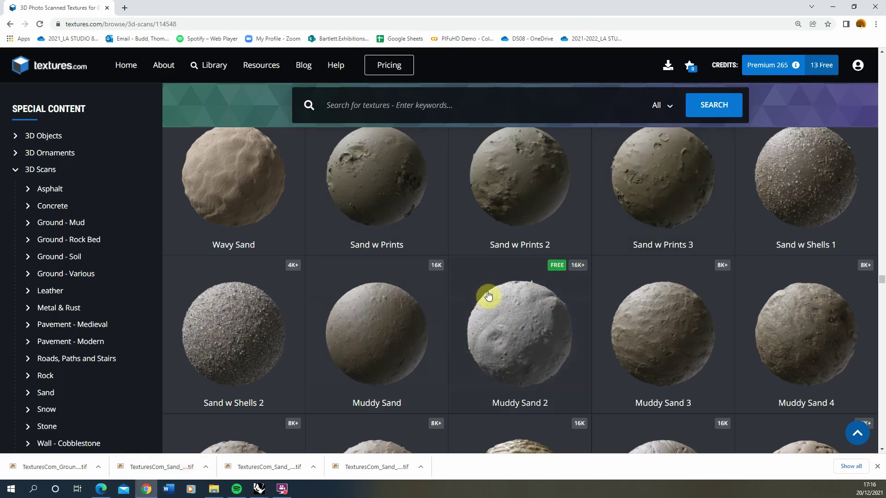
pyautogui.scroll(-1, 405, 388)
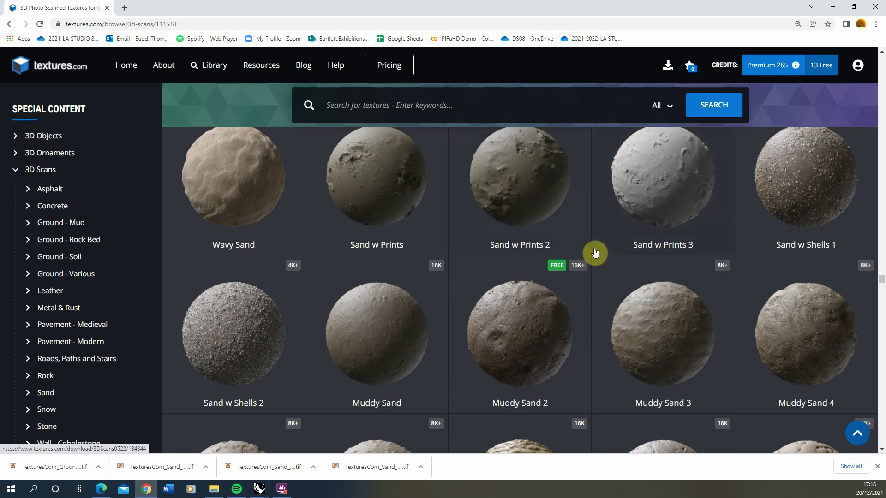
pyautogui.scroll(-20, 439, 272)
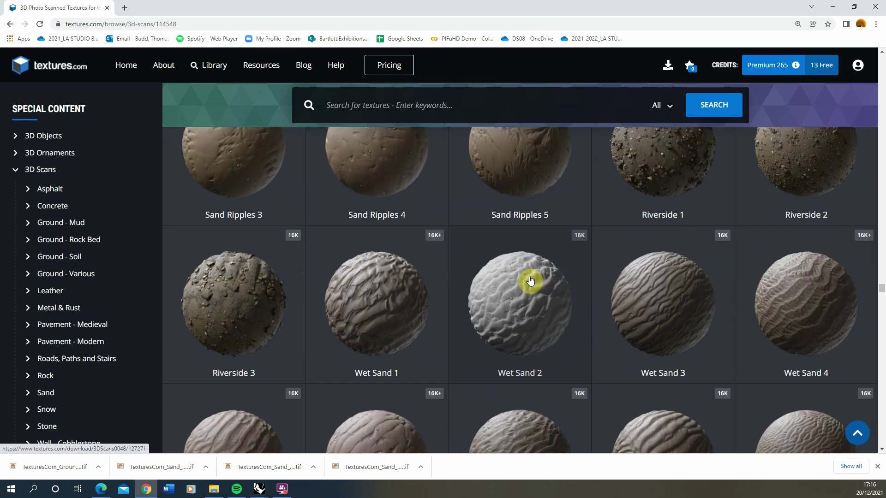
pyautogui.scroll(-5, 508, 346)
pyautogui.scroll(-1, 724, 187)
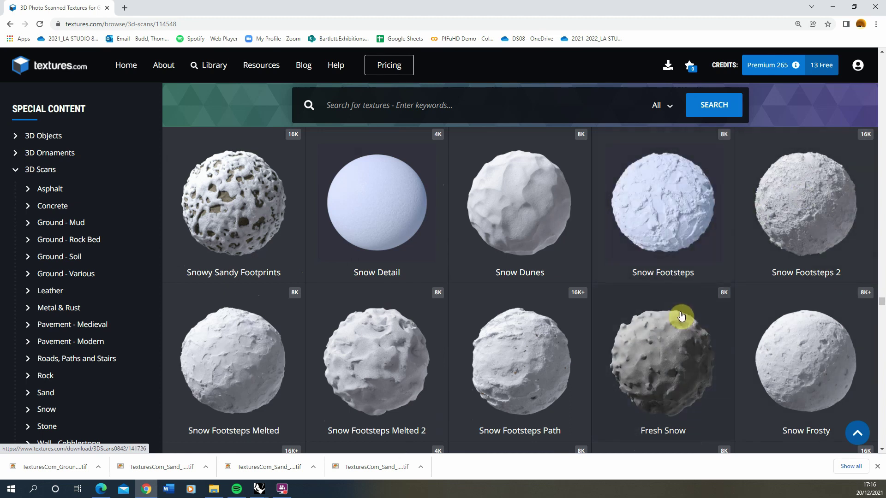
pyautogui.scroll(-3, 468, 313)
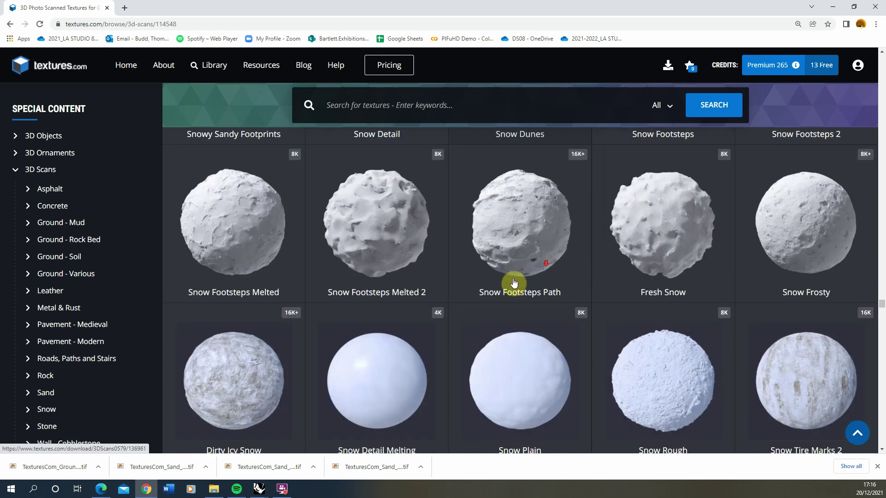
pyautogui.scroll(14, 505, 312)
pyautogui.scroll(10, 608, 310)
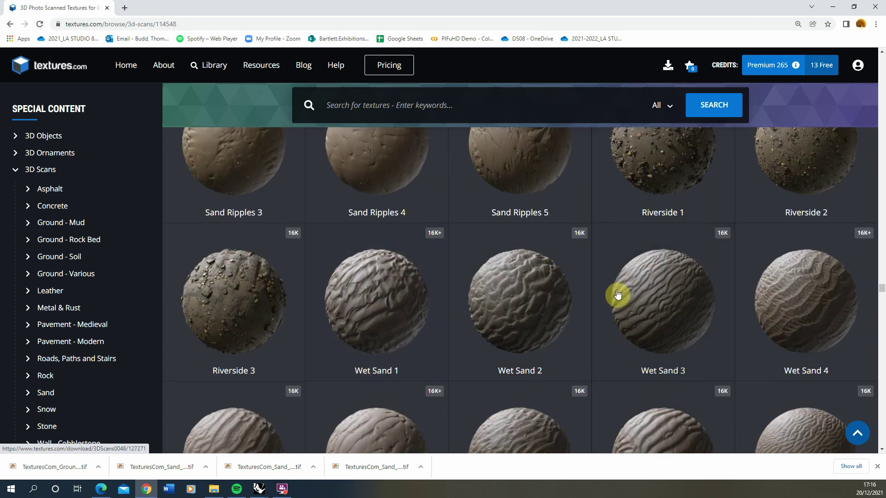
# Step: Open the Textures folder and view its contents as extra large icons
pyautogui.click(214, 489)
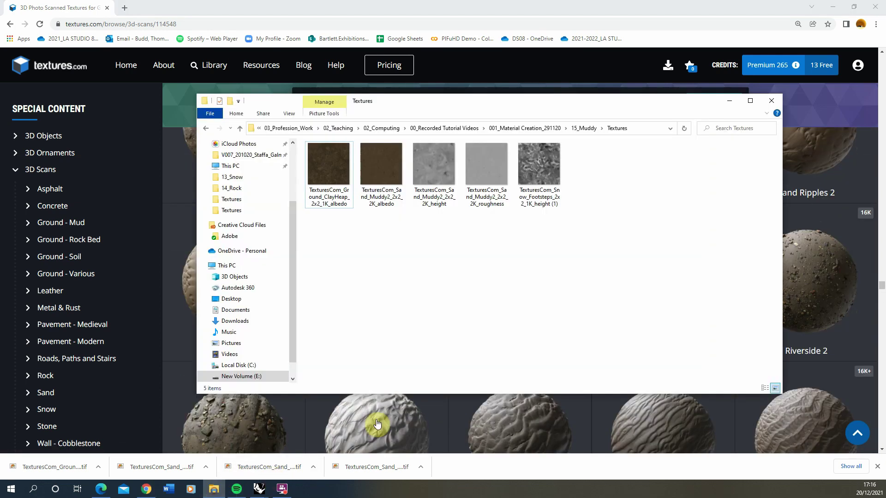
pyautogui.rightClick(435, 255)
pyautogui.moveTo(452, 259)
pyautogui.click(594, 262)
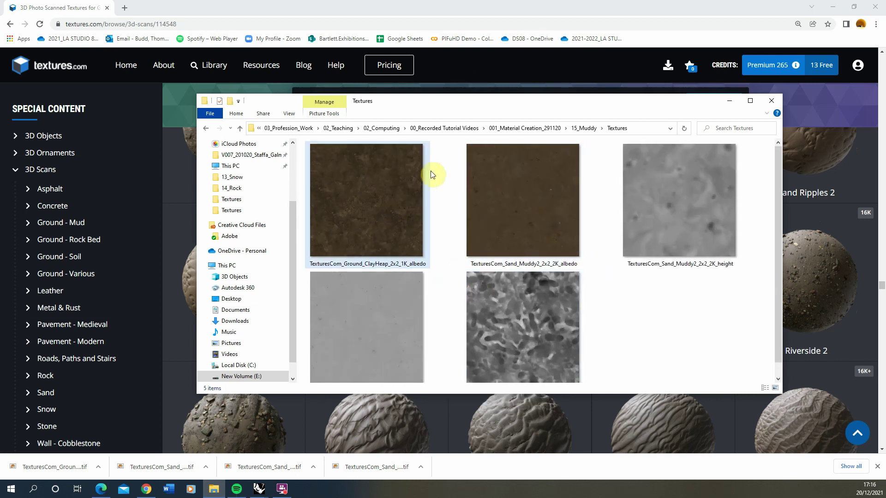
# Step: Preview the ClayHeap albedo and Snow Footsteps height maps in Windows Photo Viewer
pyautogui.click(376, 197)
pyautogui.doubleClick(379, 197)
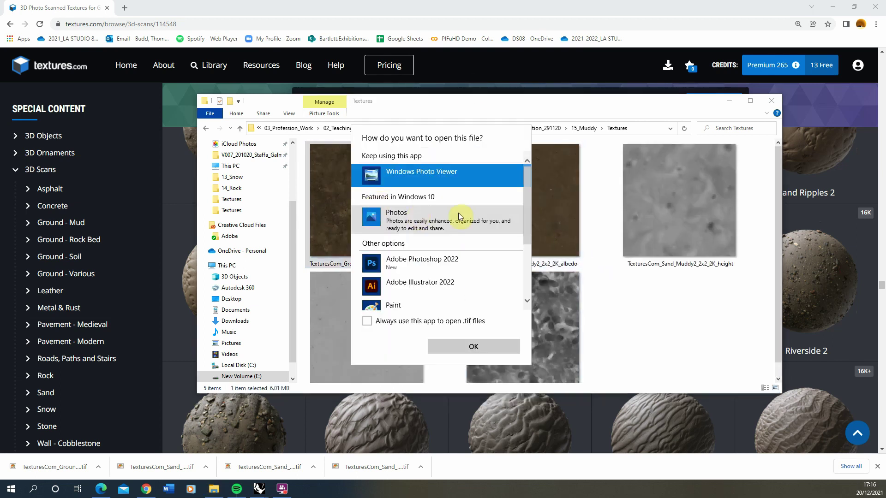
pyautogui.click(494, 342)
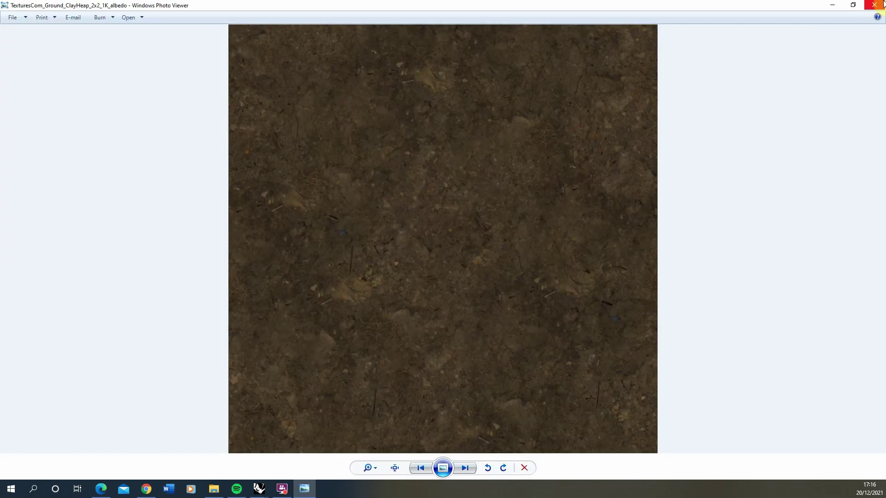
pyautogui.click(875, 4)
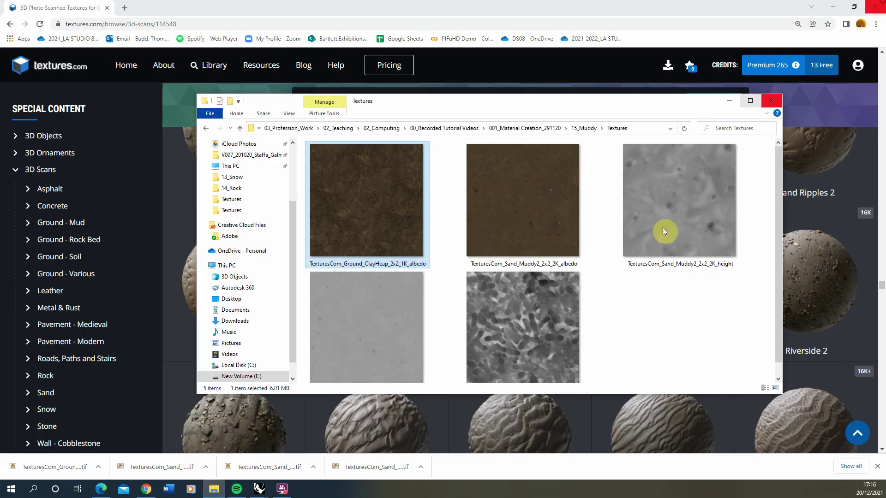
pyautogui.scroll(-1, 533, 331)
pyautogui.doubleClick(532, 315)
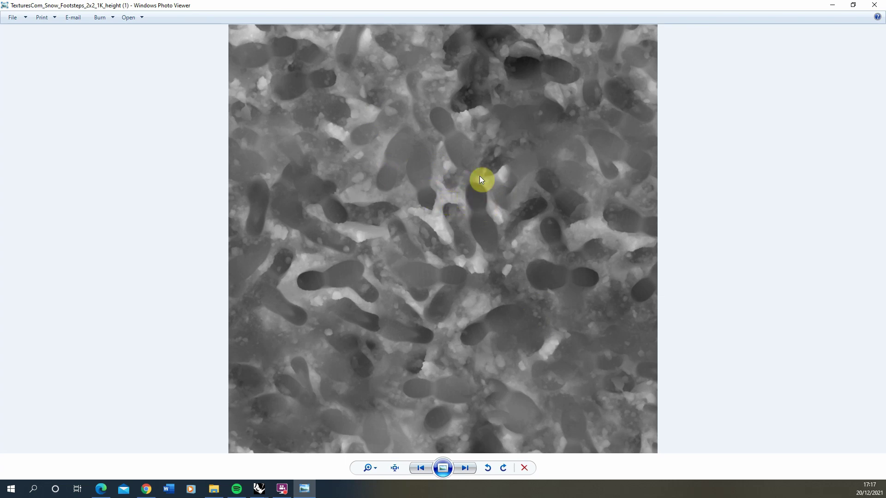
pyautogui.click(873, 6)
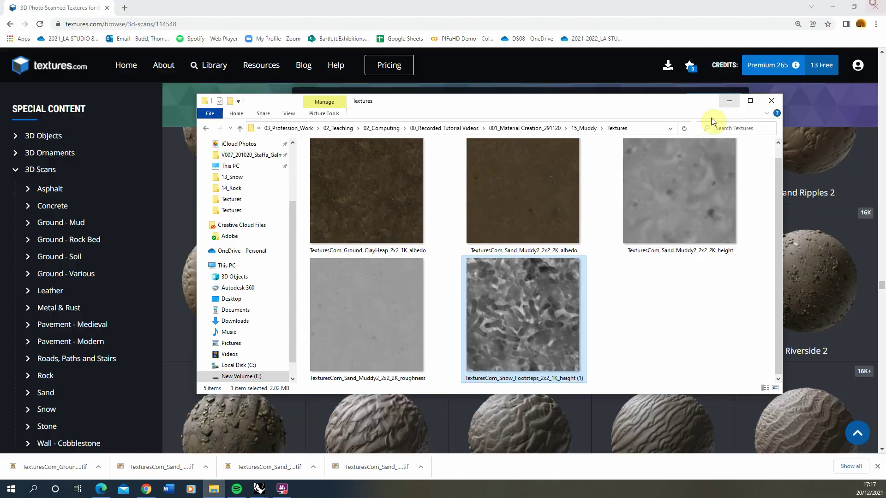
# Step: Minimize Chrome, Explorer and the Frame Buffer, then open the V-Ray Asset Editor
pyautogui.click(832, 7)
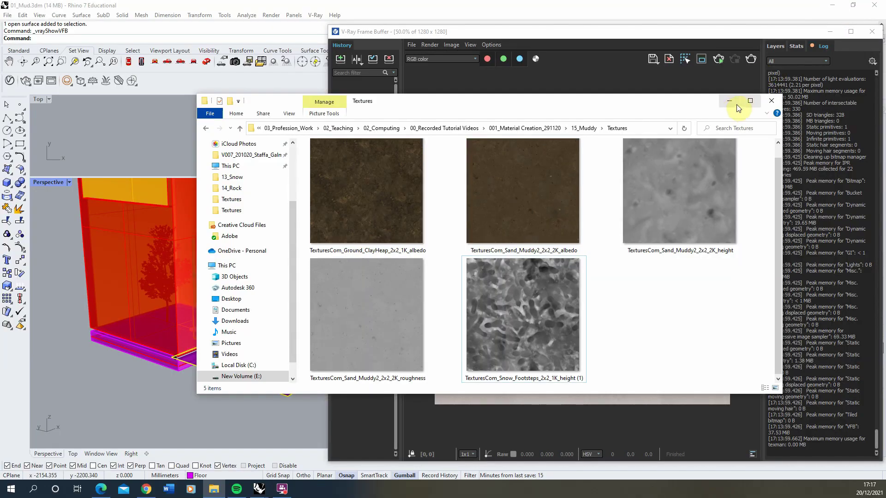
pyautogui.click(729, 100)
pyautogui.click(828, 30)
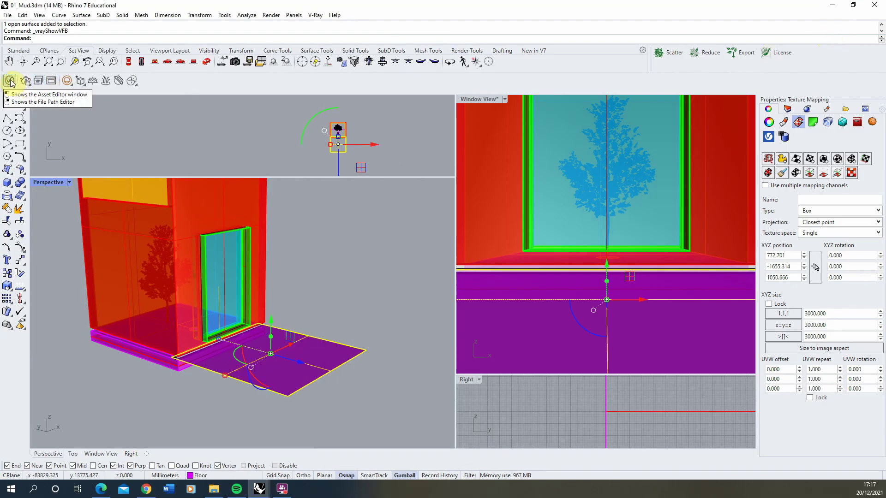
pyautogui.click(10, 81)
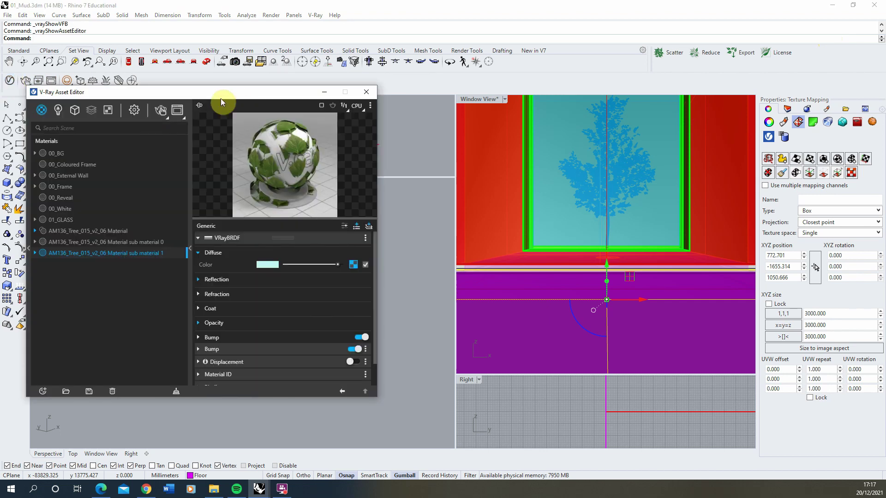
pyautogui.moveTo(214, 96); pyautogui.dragTo(272, 106)
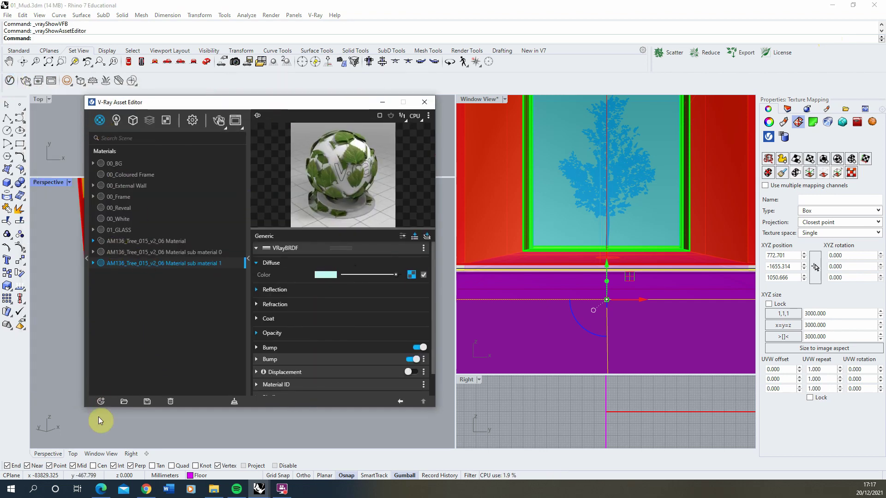
# Step: Add a new Generic material and name it 01_mud
pyautogui.click(101, 401)
pyautogui.moveTo(115, 390)
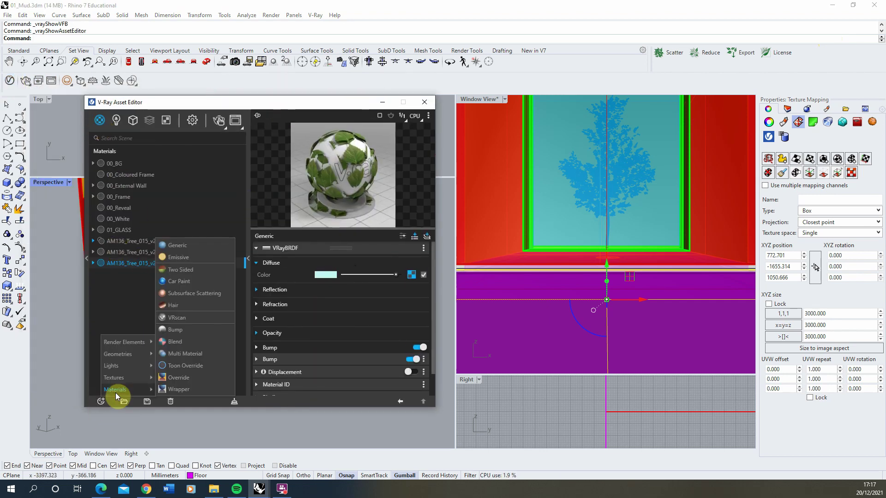
pyautogui.click(190, 246)
pyautogui.click(131, 274)
pyautogui.write('01_mud')
pyautogui.press('Return')
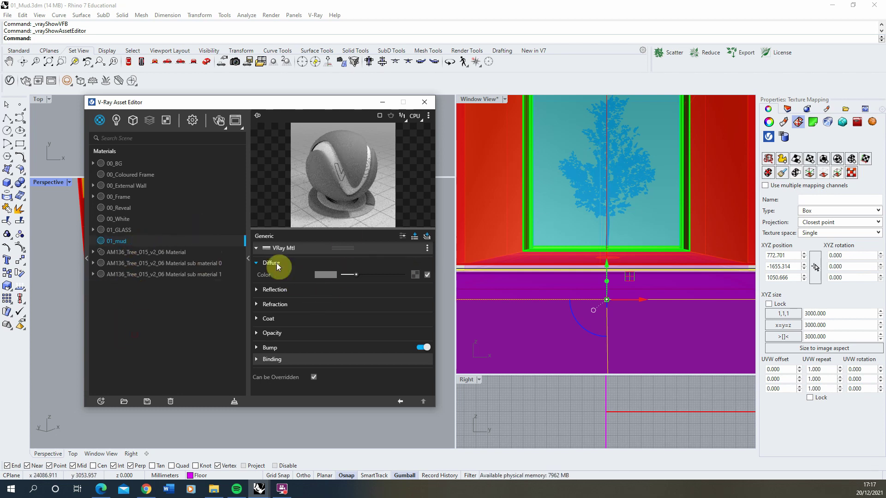
# Step: Load the TexturesCom_Ground_ClayHeap_2x2_1K_albedo bitmap as 01_mud's diffuse colour
pyautogui.click(416, 276)
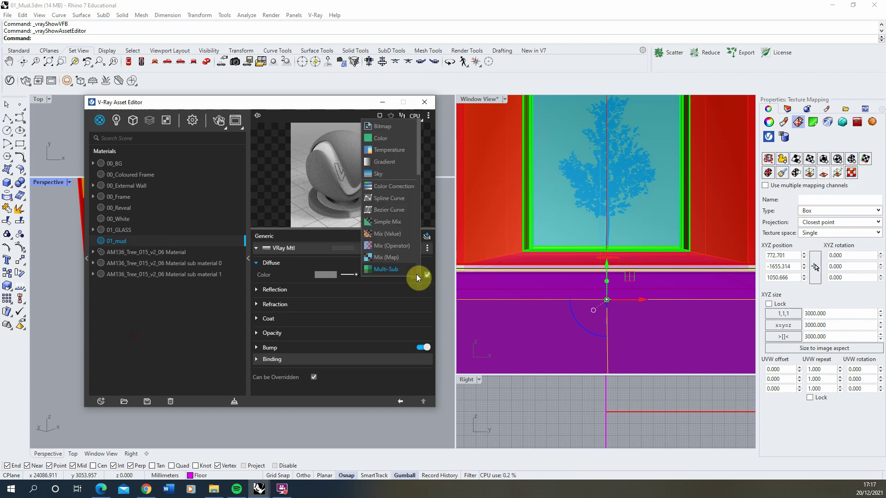
pyautogui.click(380, 128)
pyautogui.click(262, 176)
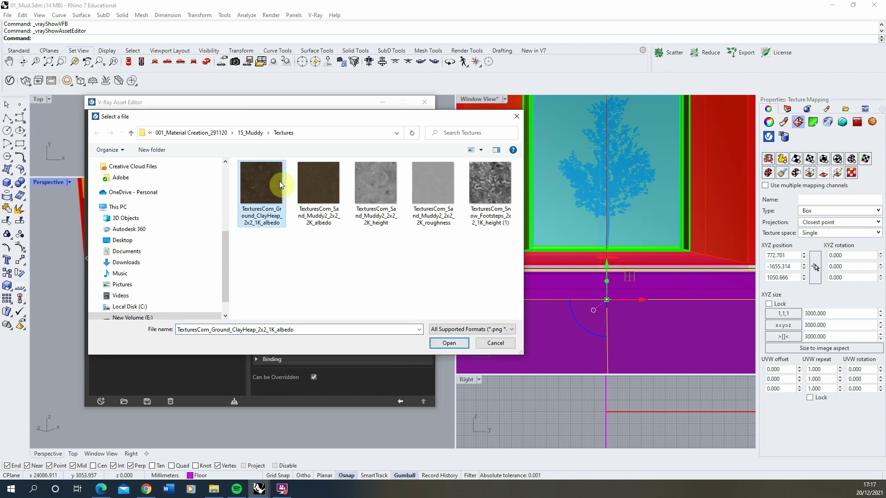
pyautogui.click(449, 342)
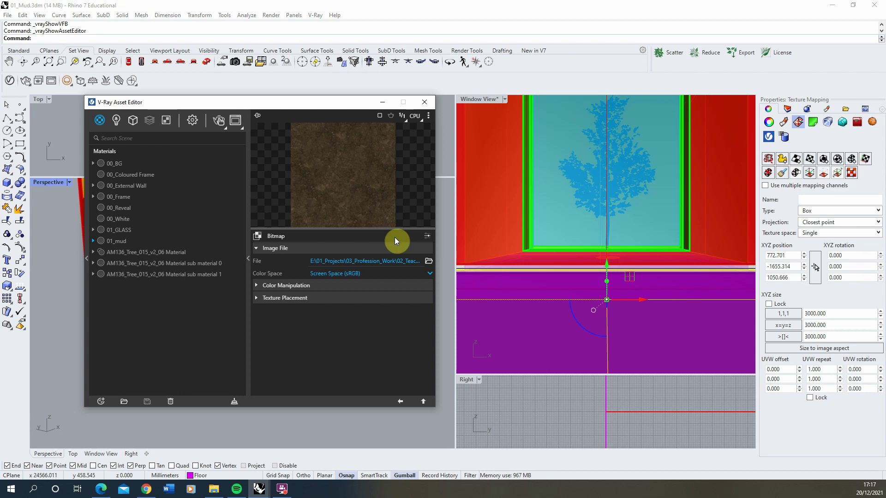
pyautogui.click(401, 402)
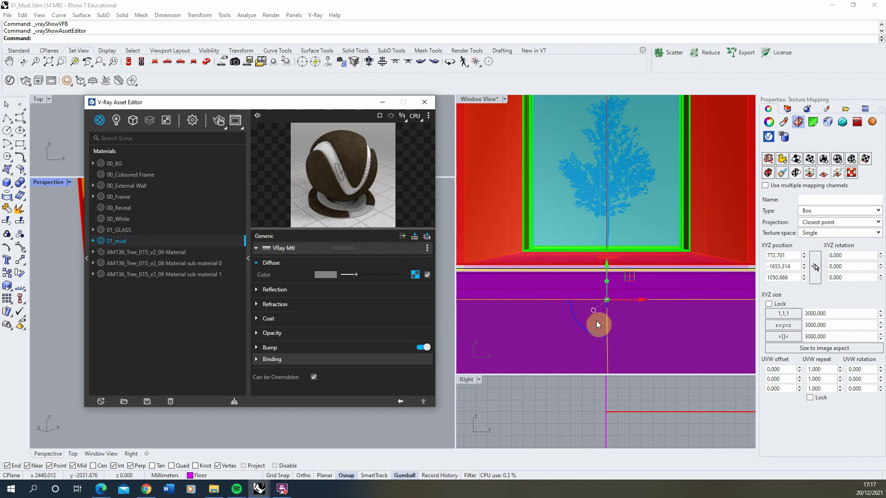
# Step: Apply 01_mud to the selected floor and render the perspective view
pyautogui.rightClick(169, 240)
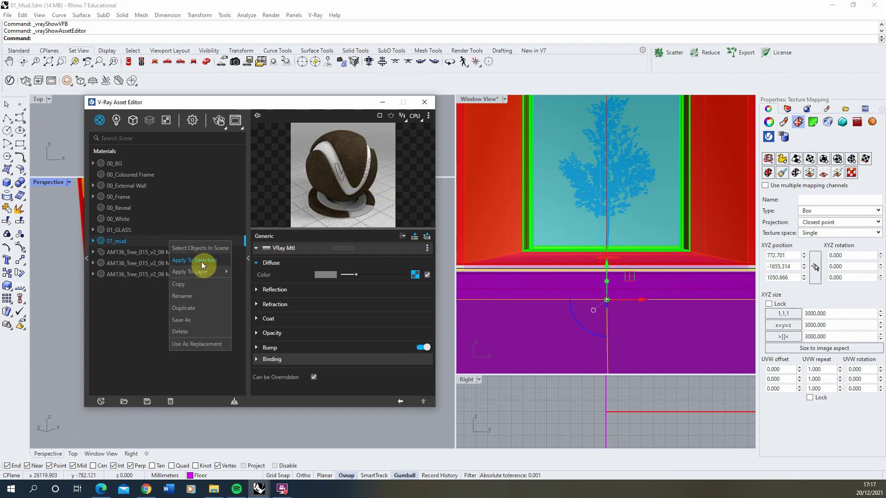
pyautogui.click(200, 260)
pyautogui.click(219, 120)
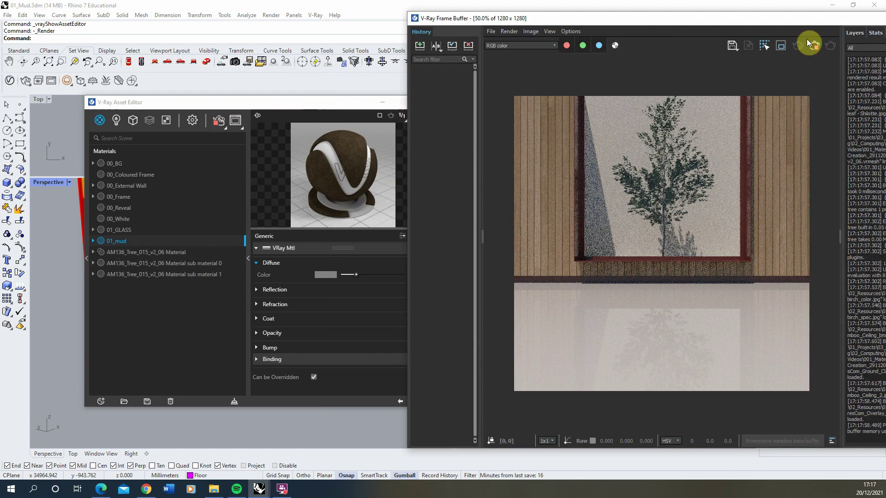
pyautogui.click(812, 43)
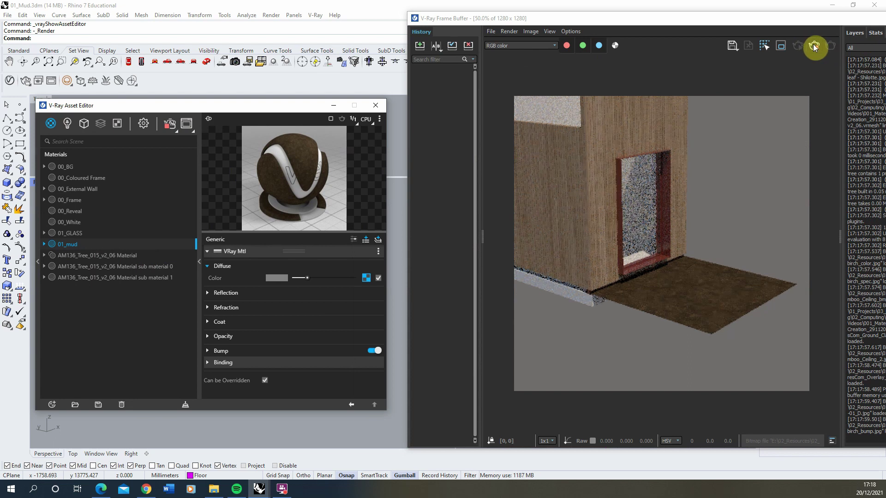
# Step: Render the Window View viewport to show the brown muddy floor
pyautogui.moveTo(263, 107); pyautogui.dragTo(585, 144)
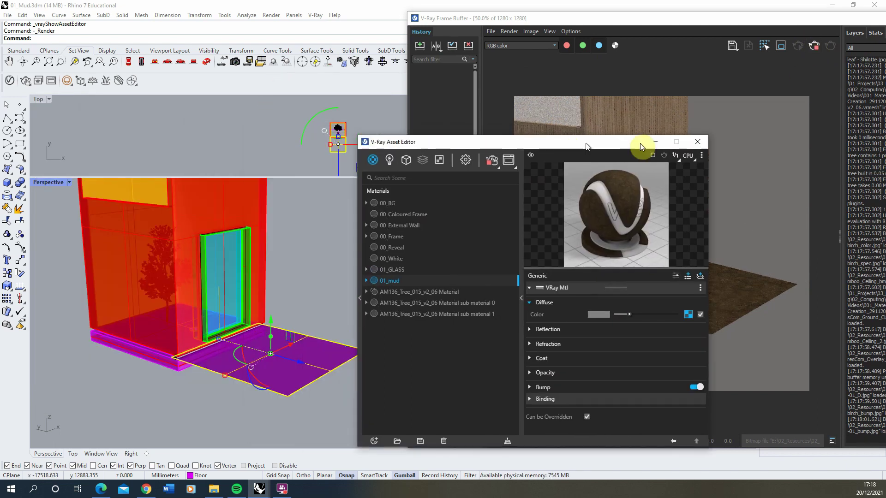
pyautogui.scroll(3, 270, 377)
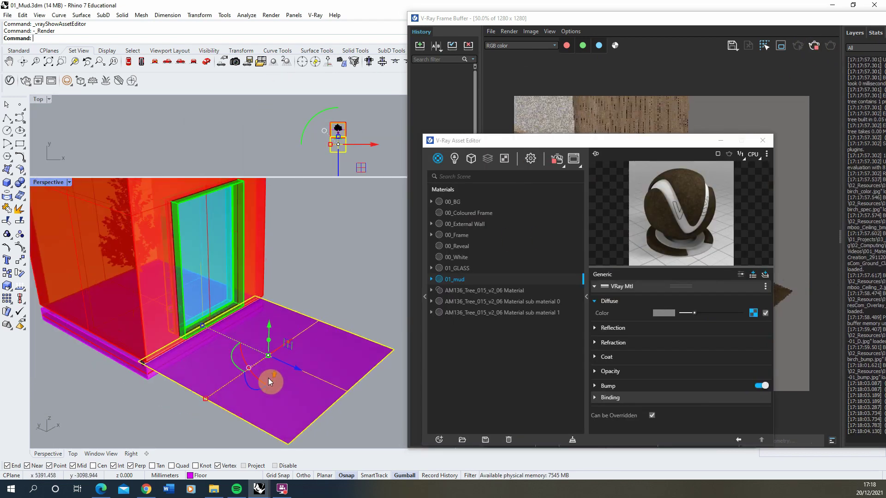
pyautogui.moveTo(531, 139); pyautogui.dragTo(167, 120)
pyautogui.moveTo(320, 122); pyautogui.dragTo(288, 120)
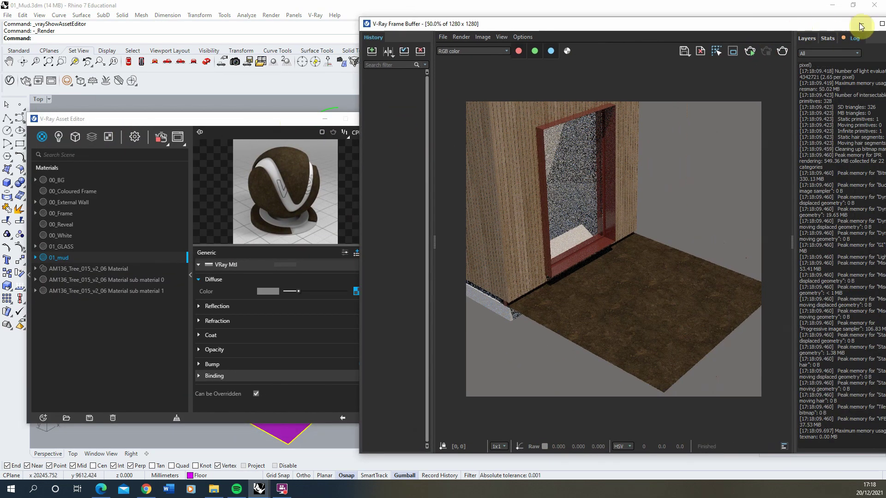
pyautogui.click(859, 23)
pyautogui.click(485, 99)
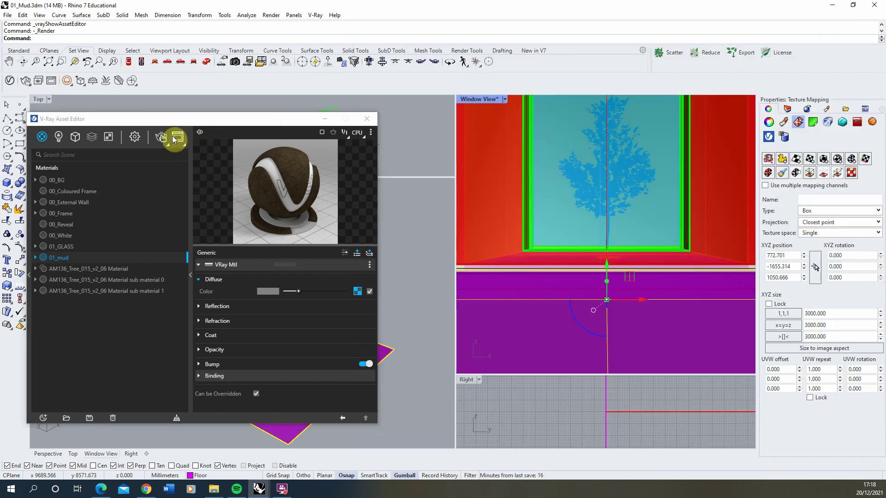
pyautogui.click(162, 138)
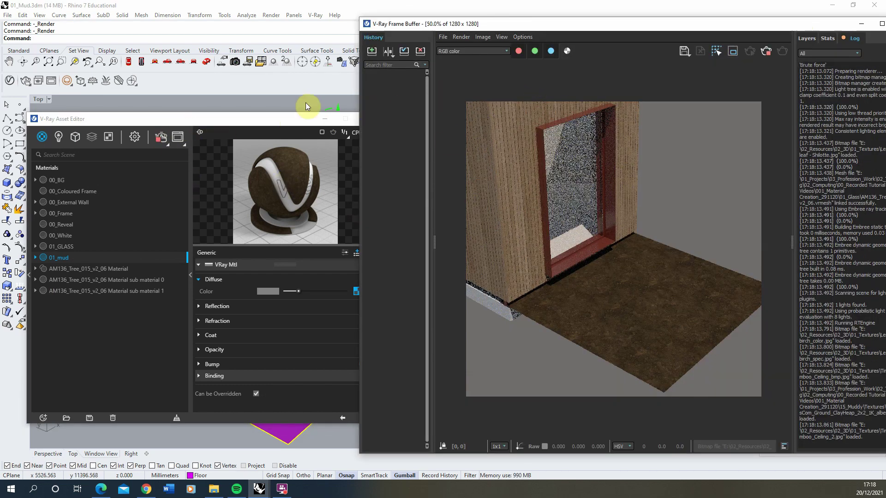
pyautogui.moveTo(270, 115)
pyautogui.mouseDown()
pyautogui.moveTo(242, 123)
pyautogui.moveTo(255, 111)
pyautogui.mouseUp()
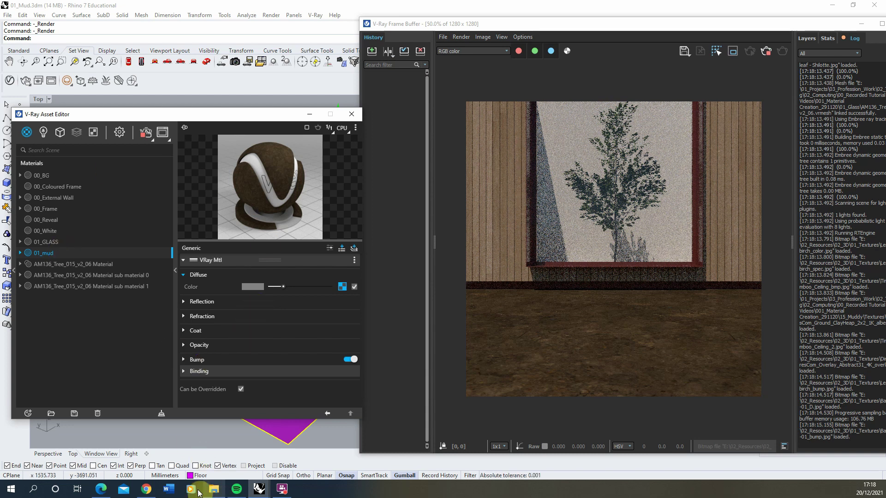
pyautogui.moveTo(146, 488)
pyautogui.click(155, 455)
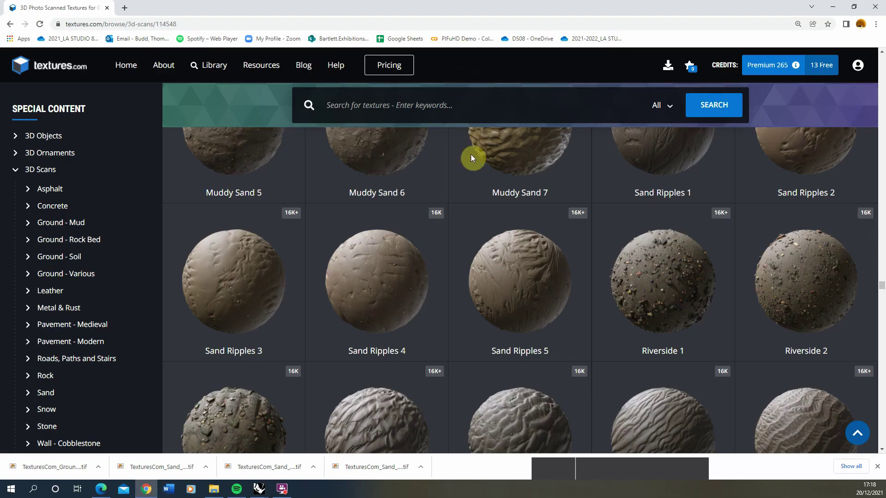
pyautogui.scroll(4, 484, 203)
pyautogui.scroll(-3, 554, 290)
pyautogui.scroll(-3, 554, 297)
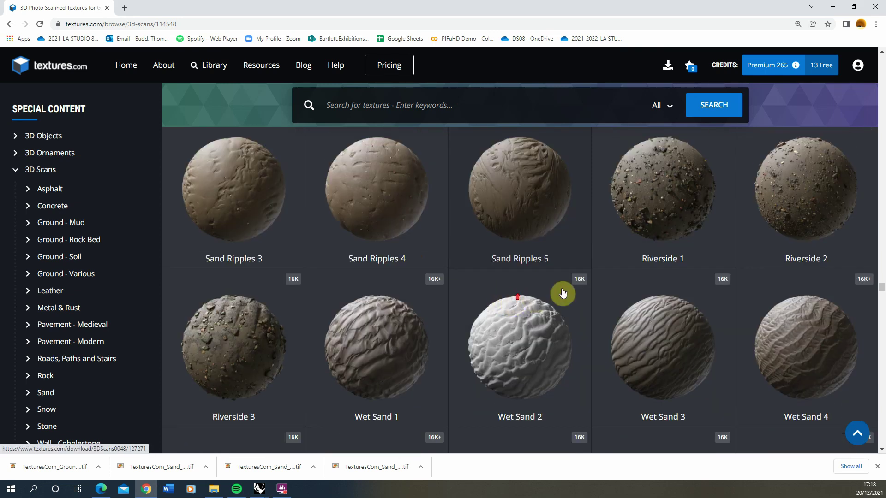
pyautogui.scroll(3, 566, 289)
pyautogui.click(538, 227)
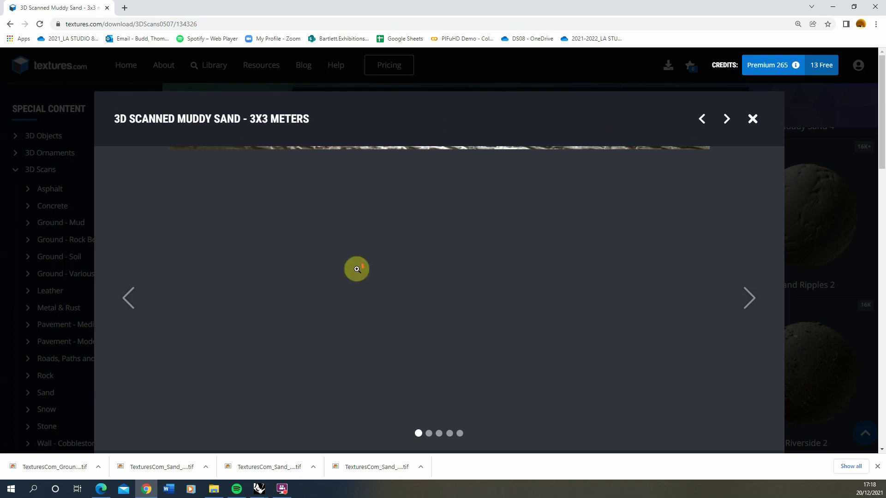
pyautogui.press('Escape')
pyautogui.scroll(-4, 295, 300)
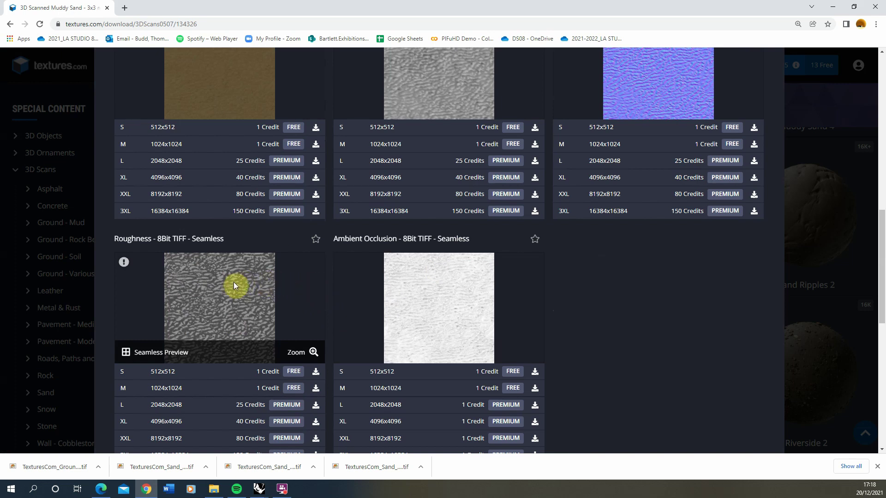
pyautogui.scroll(7, 304, 325)
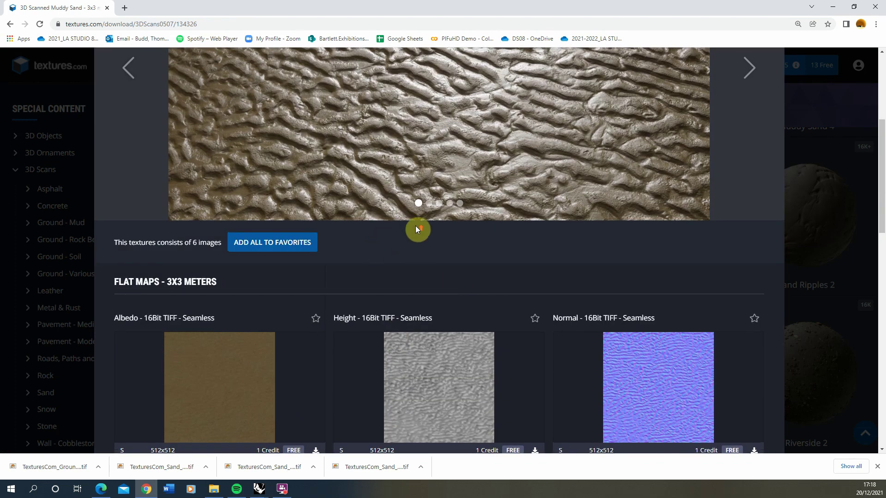
pyautogui.scroll(3, 419, 225)
pyautogui.scroll(1, 397, 226)
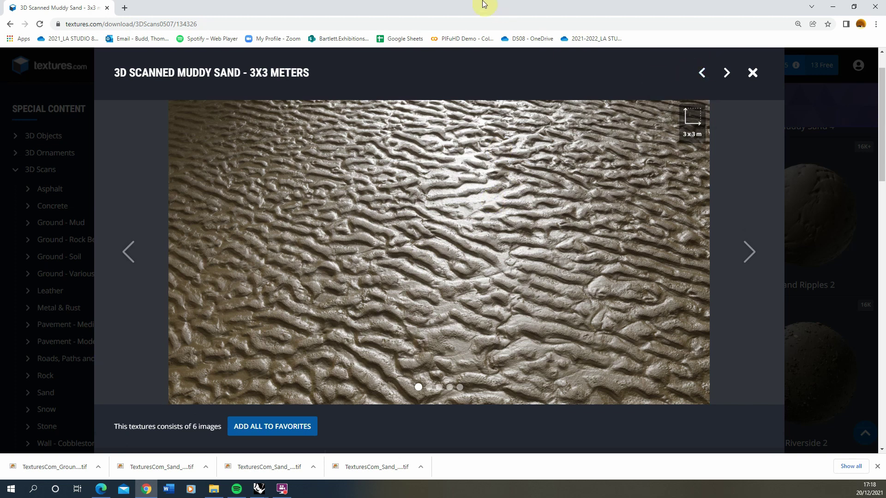
pyautogui.click(752, 73)
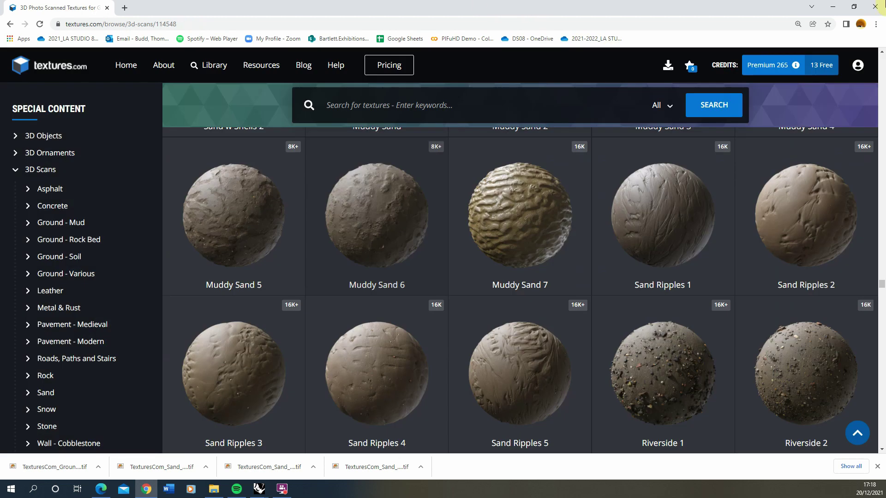
# Step: Load the TexturesCom_Sand_Muddy2_2x2_2K_roughness bitmap into 01_mud's Reflection Color
pyautogui.click(832, 7)
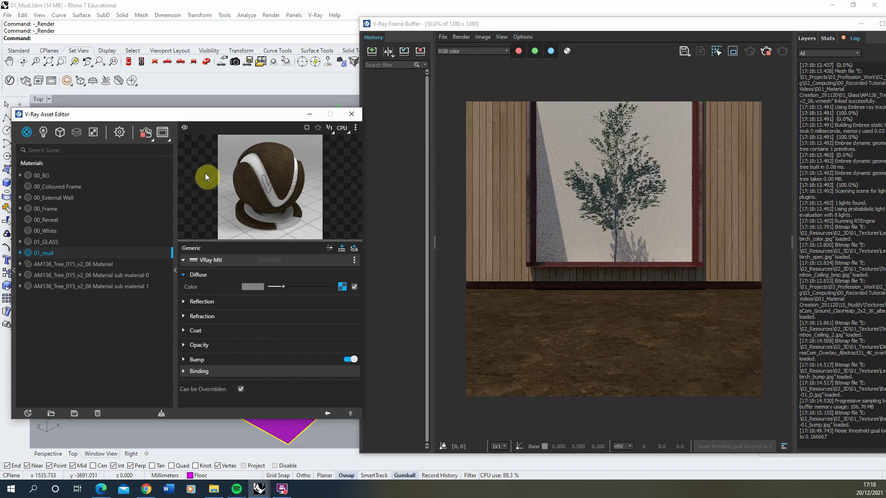
pyautogui.moveTo(199, 114); pyautogui.dragTo(215, 100)
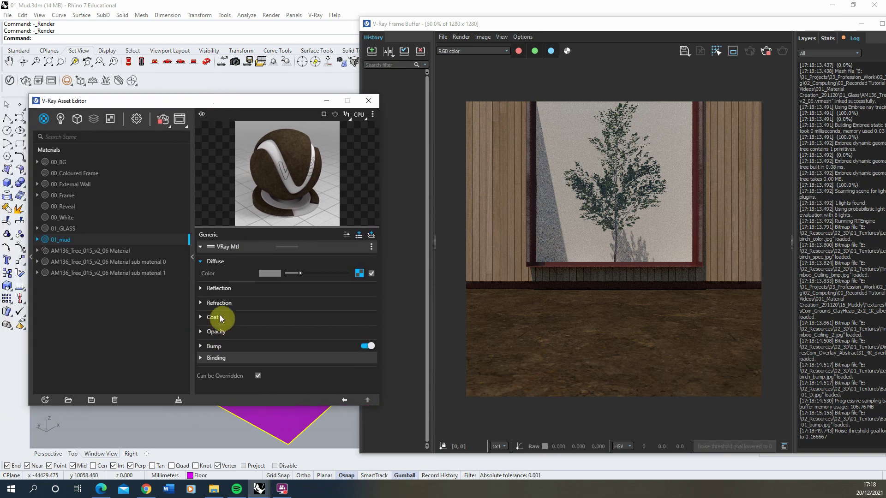
pyautogui.click(214, 288)
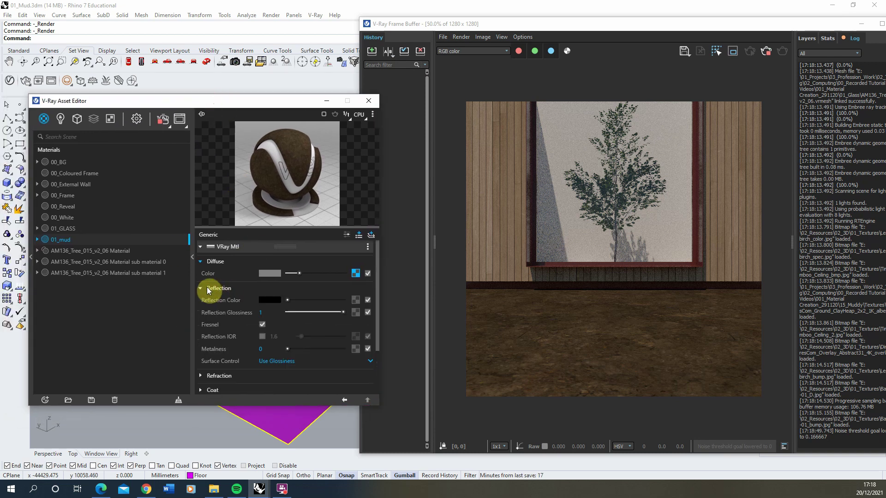
pyautogui.click(355, 300)
pyautogui.click(328, 125)
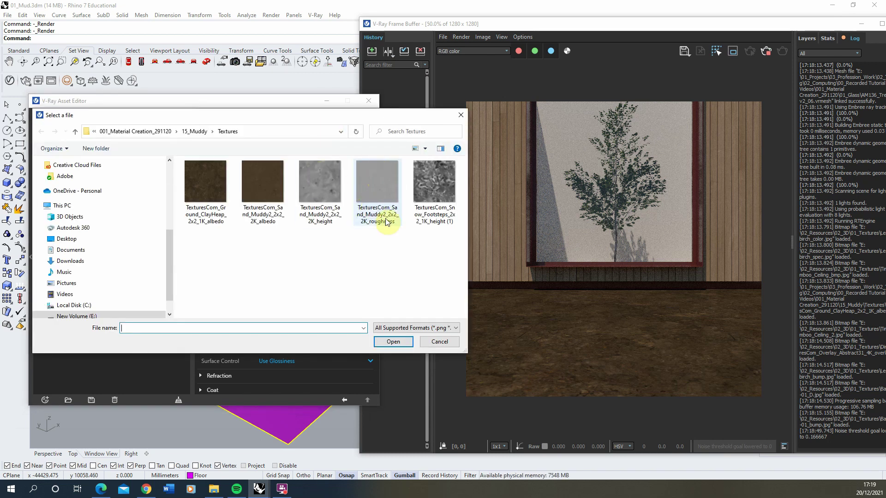
pyautogui.click(376, 176)
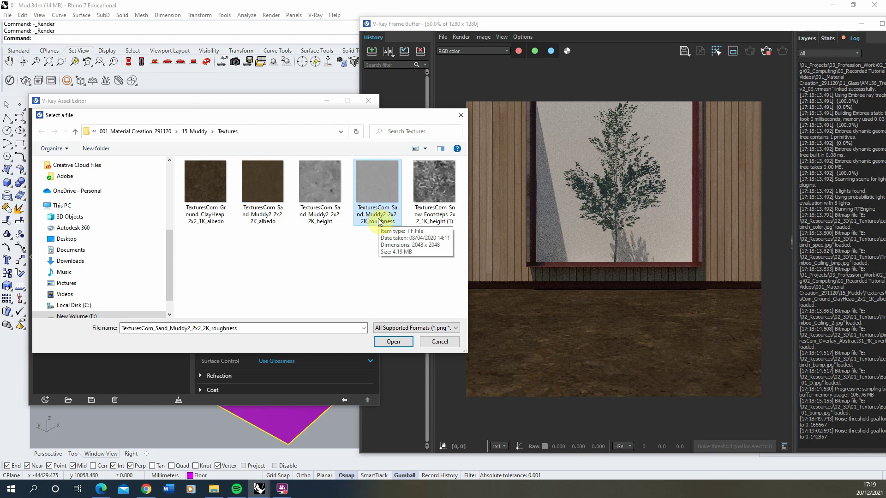
pyautogui.click(390, 342)
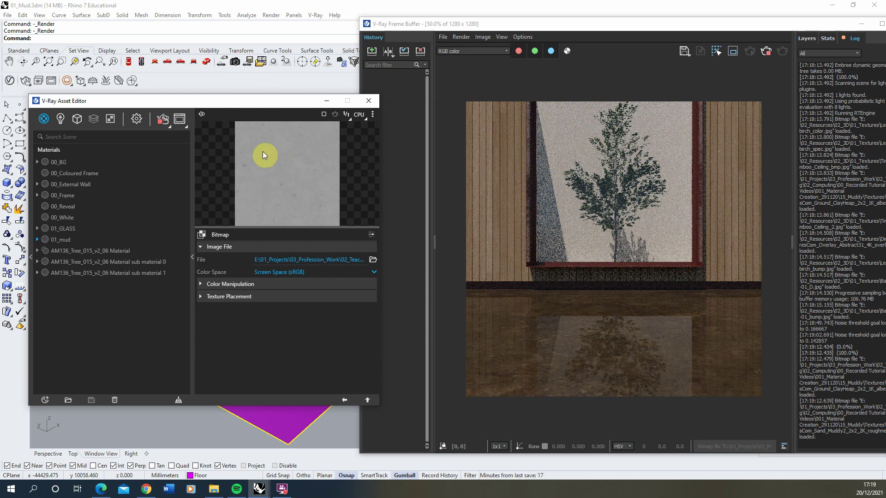
# Step: Invert the reflection roughness bitmap and raise its colour offset slightly
pyautogui.click(218, 284)
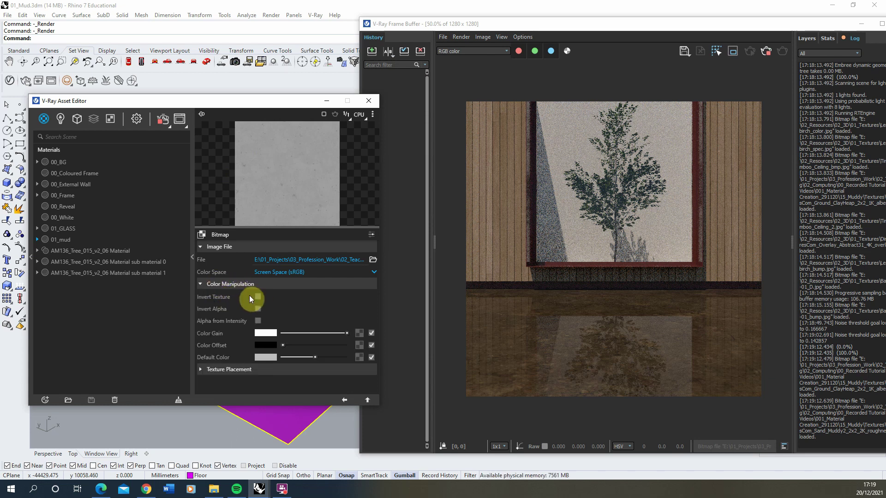
pyautogui.click(259, 297)
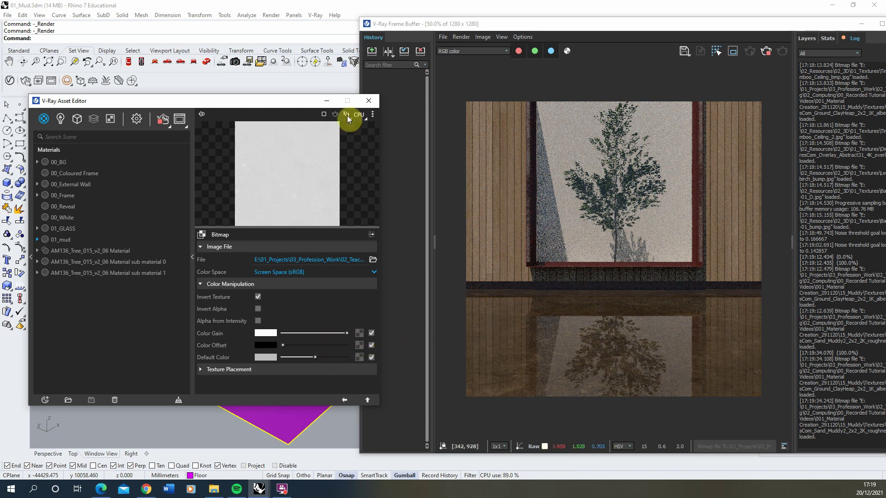
pyautogui.click(288, 345)
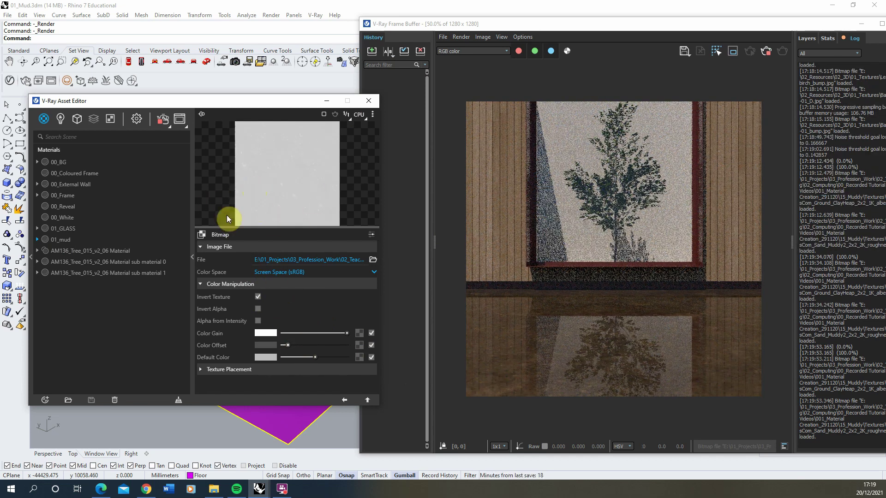
pyautogui.click(346, 399)
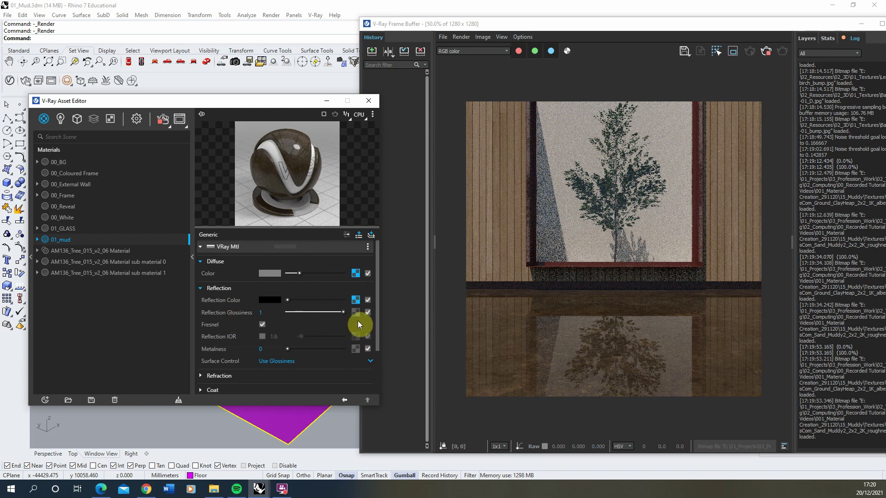
# Step: Paste a copy of the Reflection Color map into Reflection Glossiness
pyautogui.rightClick(355, 303)
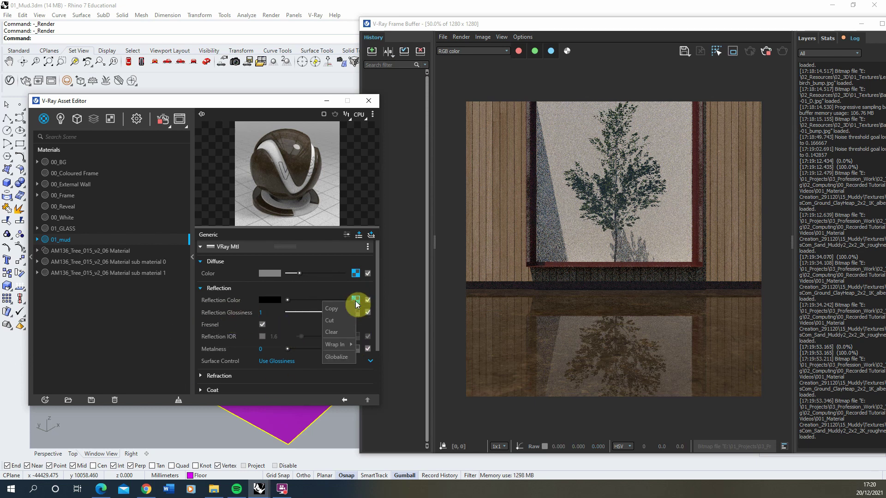
pyautogui.click(342, 309)
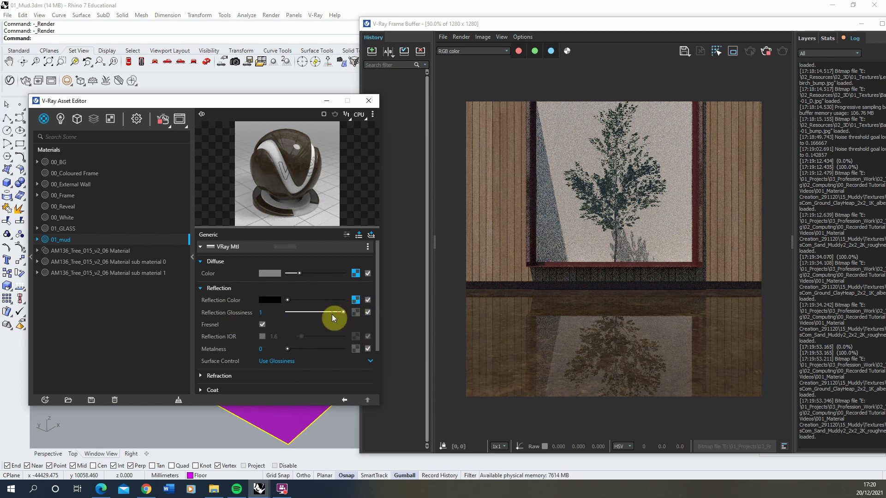
pyautogui.rightClick(354, 314)
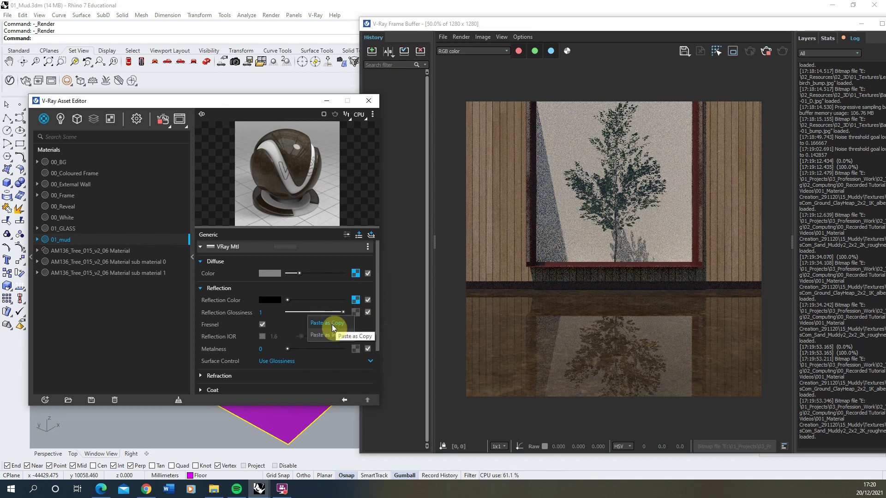
pyautogui.click(333, 324)
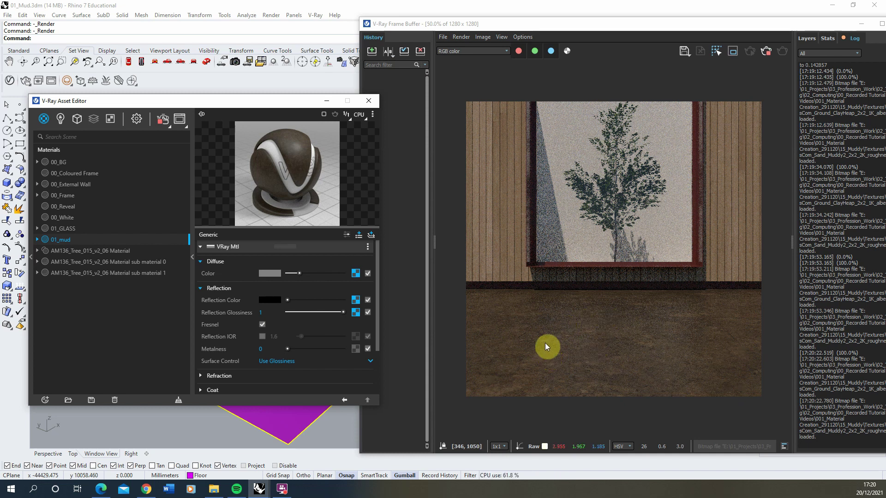
# Step: Add an enabled Displacement layer to 01_mud and choose the Snow Footsteps height bitmap
pyautogui.click(360, 237)
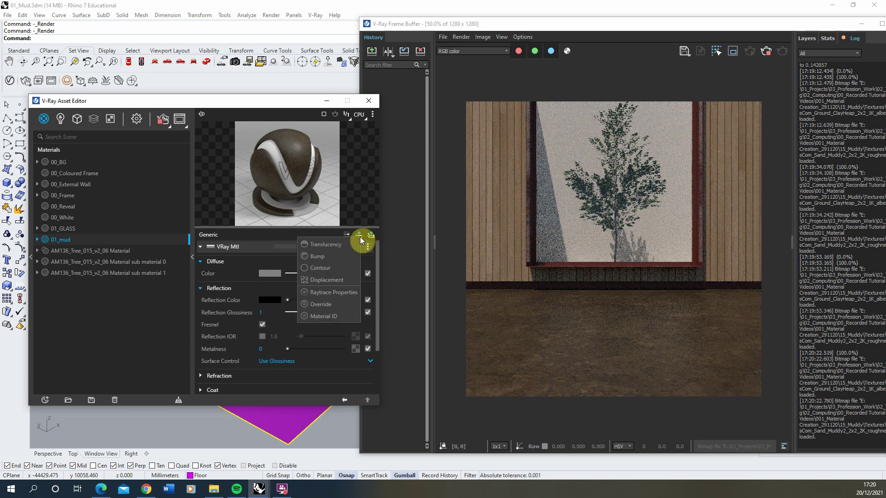
pyautogui.click(328, 278)
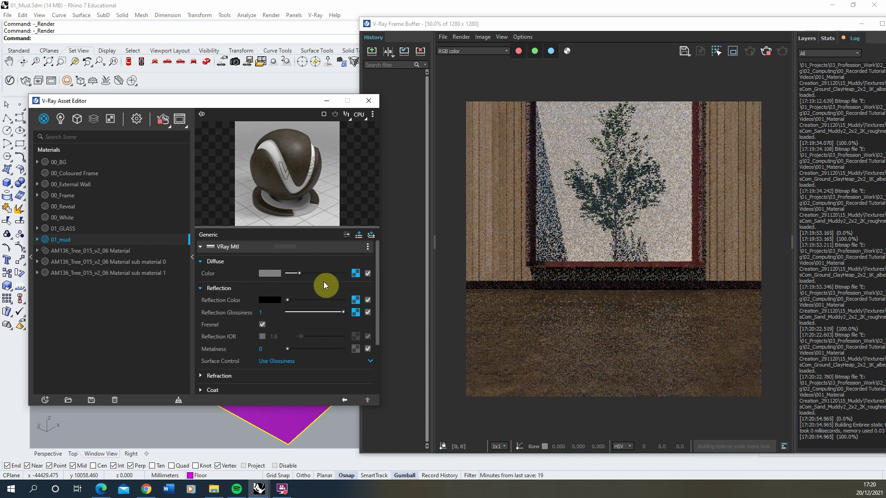
pyautogui.scroll(-3, 318, 305)
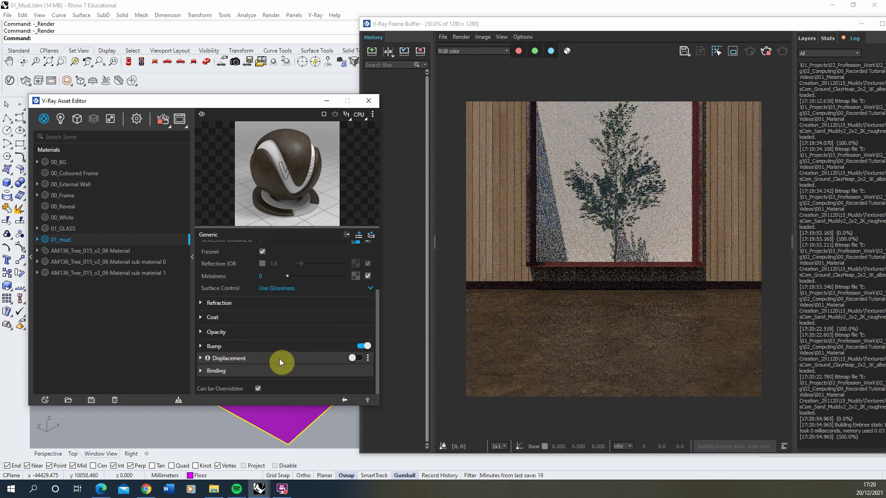
pyautogui.click(358, 358)
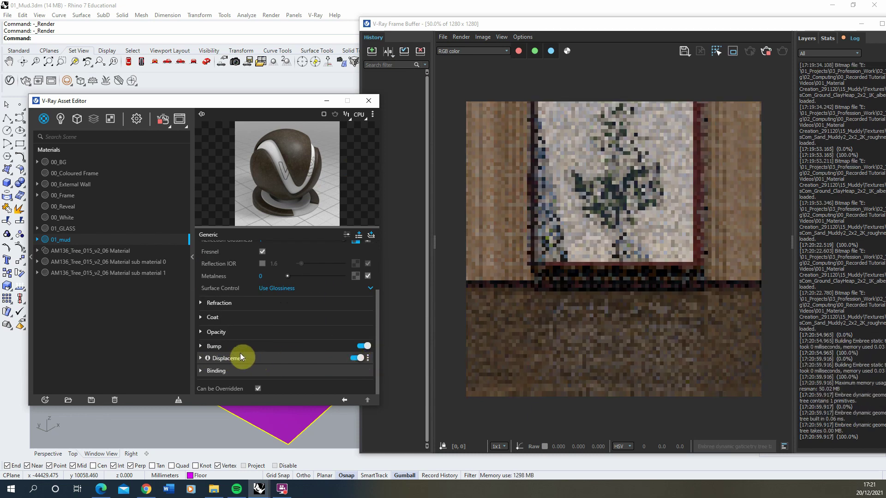
pyautogui.click(202, 358)
pyautogui.scroll(-3, 351, 350)
pyautogui.click(366, 279)
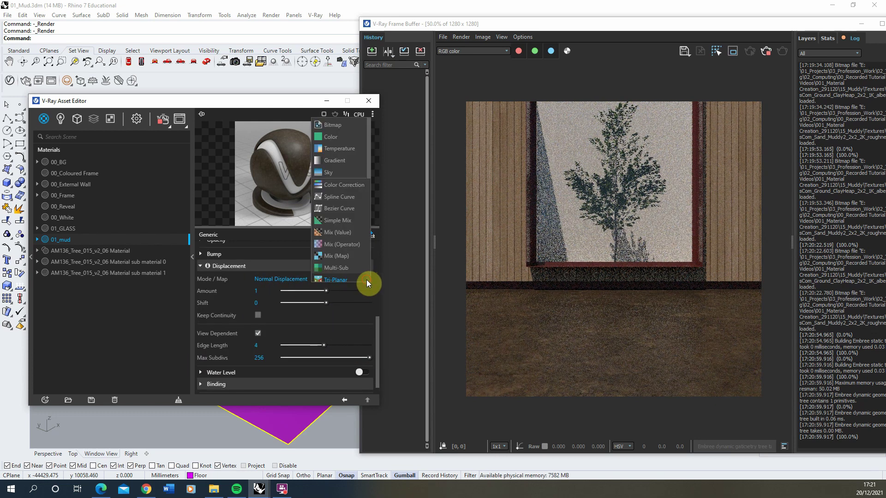
pyautogui.click(337, 127)
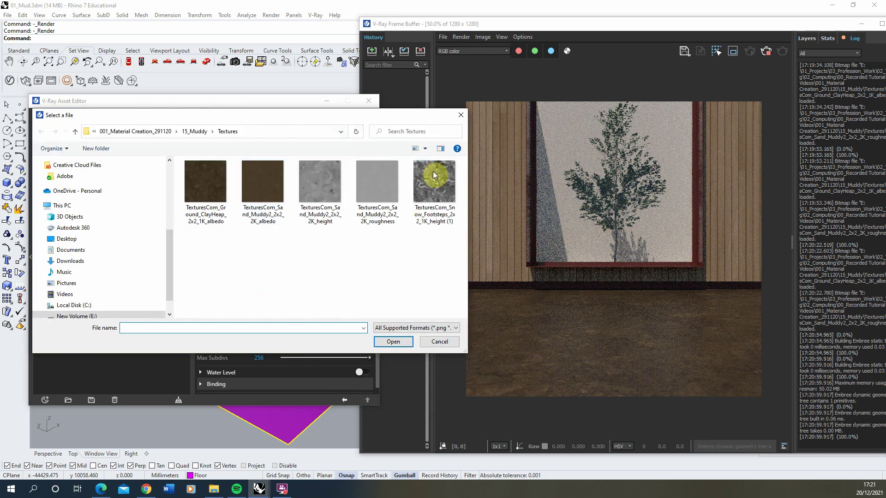
pyautogui.click(433, 171)
# Step: Scroll textures.com to the Snow section and inspect the Snow Footsteps scan's displacement map
pyautogui.click(146, 489)
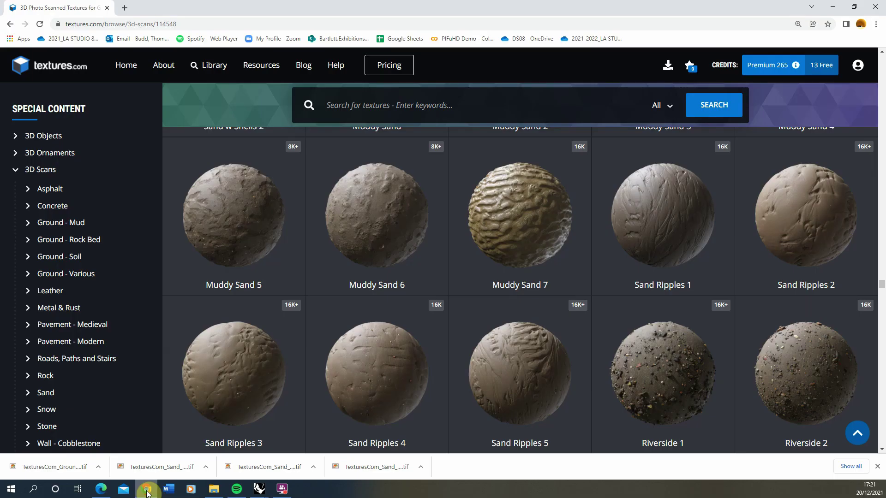
pyautogui.scroll(-15, 484, 328)
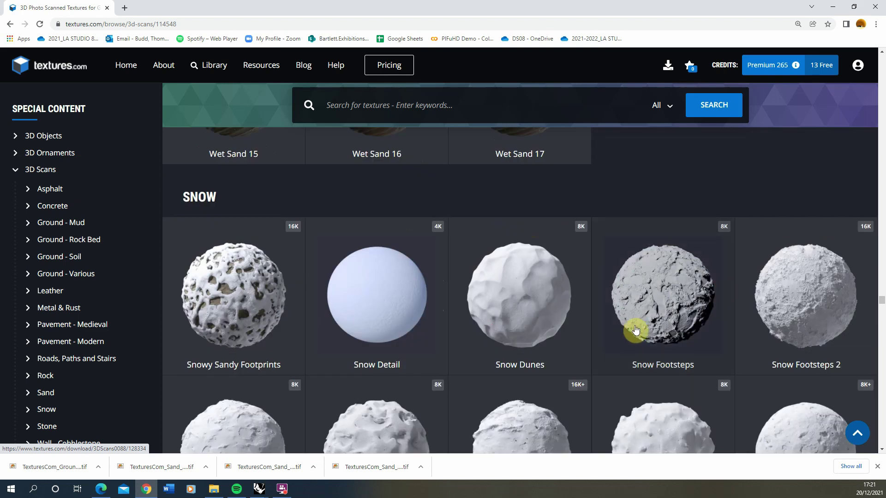
pyautogui.click(669, 299)
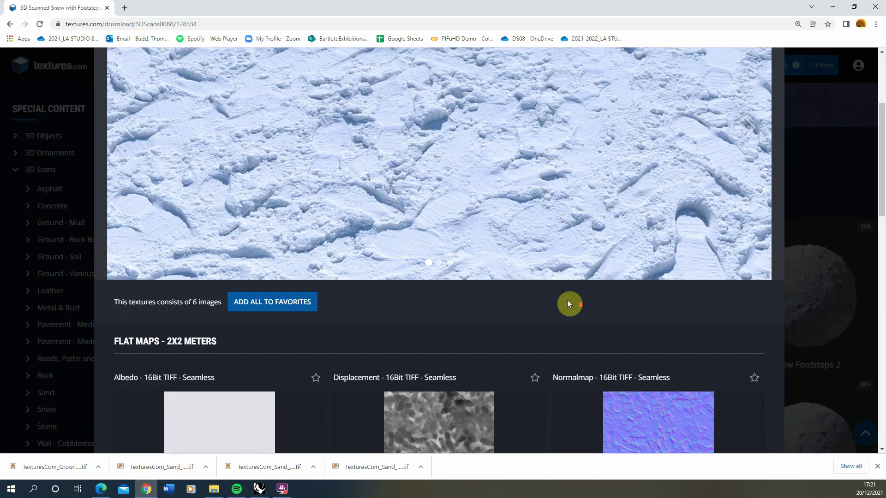
pyautogui.scroll(-3, 559, 309)
pyautogui.scroll(1, 545, 200)
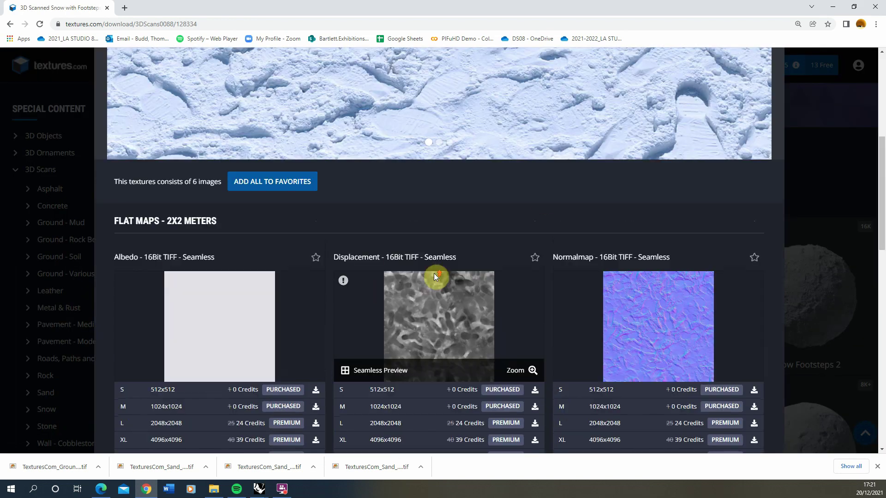
pyautogui.scroll(6, 283, 183)
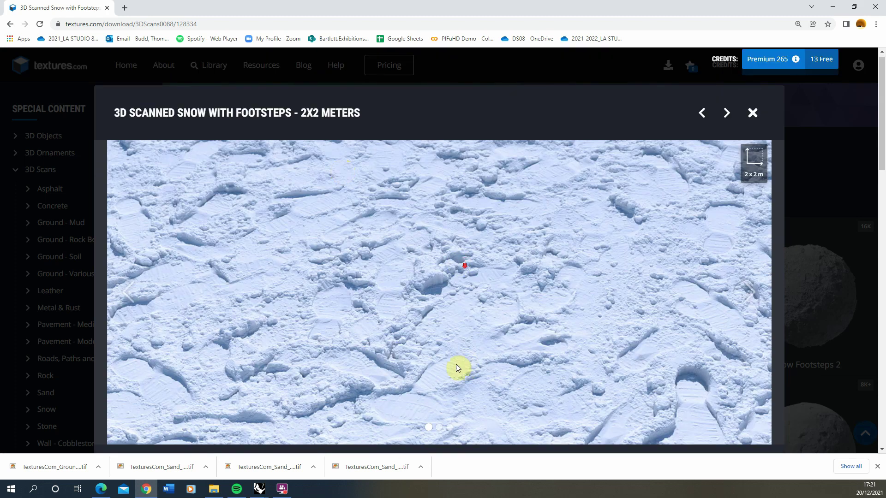
pyautogui.scroll(-6, 526, 243)
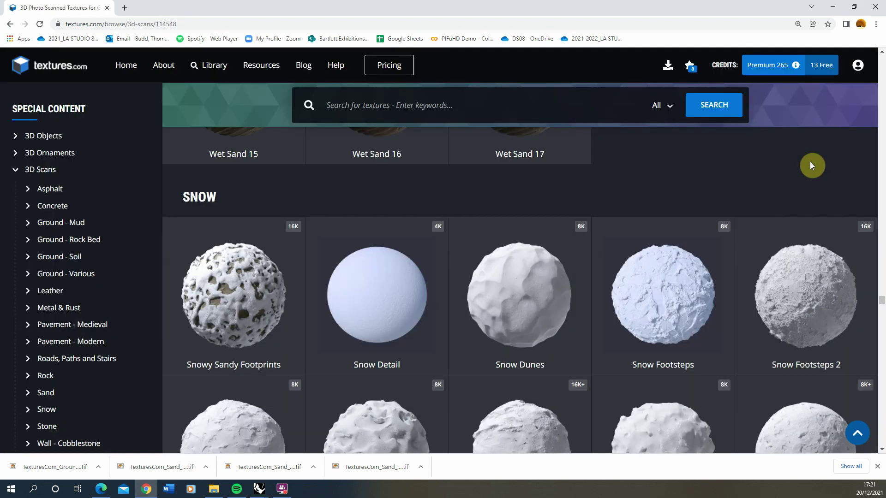
pyautogui.click(639, 91)
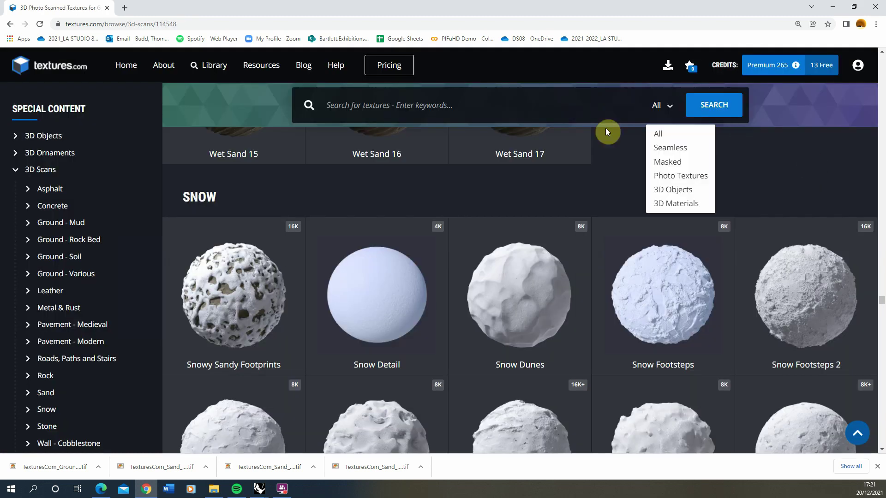
pyautogui.click(678, 318)
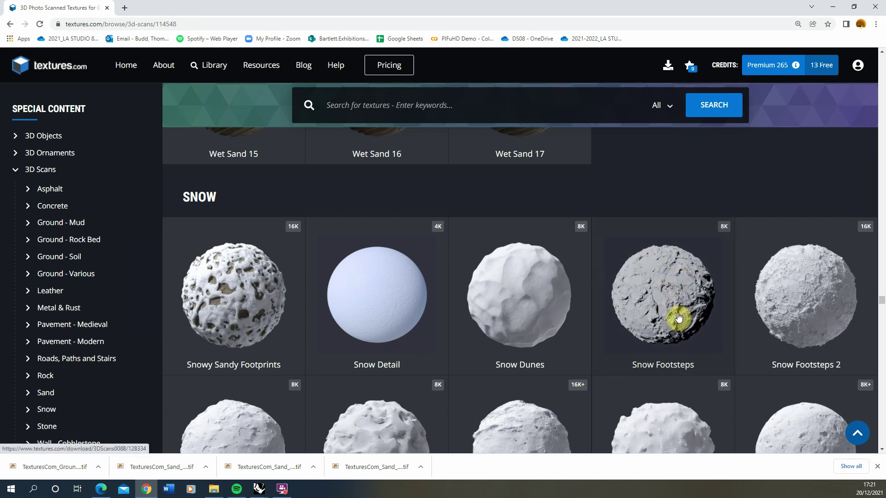
# Step: Load the Snow Footsteps height image as the 01_mud displacement bitmap
pyautogui.click(833, 6)
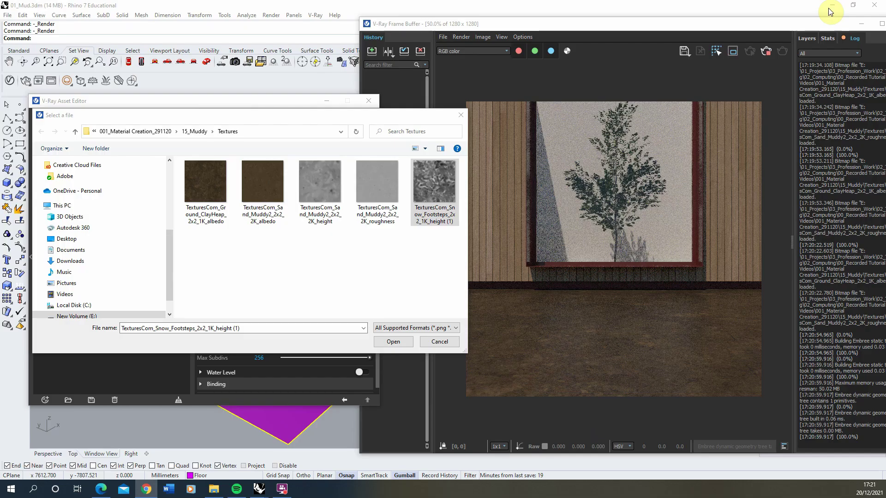
pyautogui.click(394, 341)
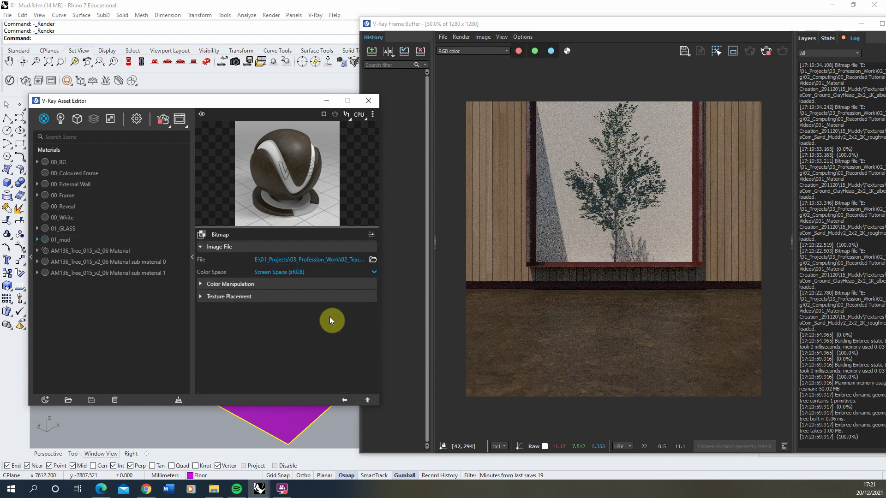
pyautogui.click(344, 400)
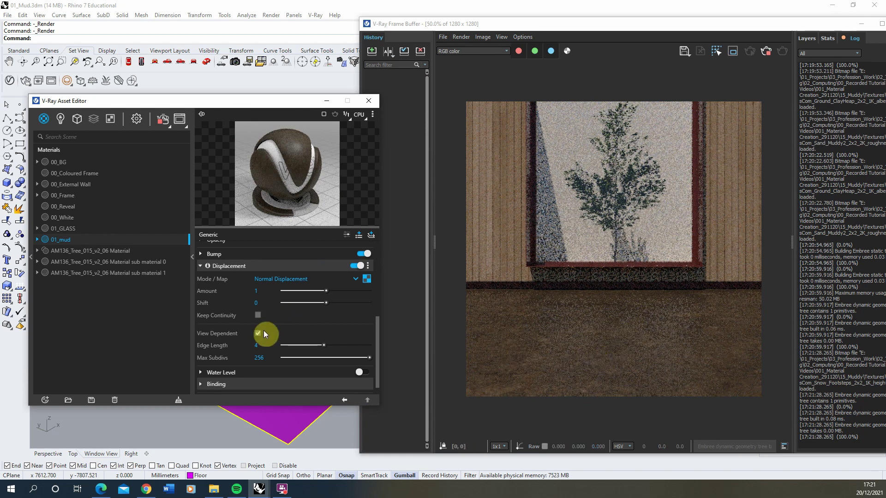
# Step: Set the 01_mud displacement Amount to 100, then raise it to 150
pyautogui.click(261, 291)
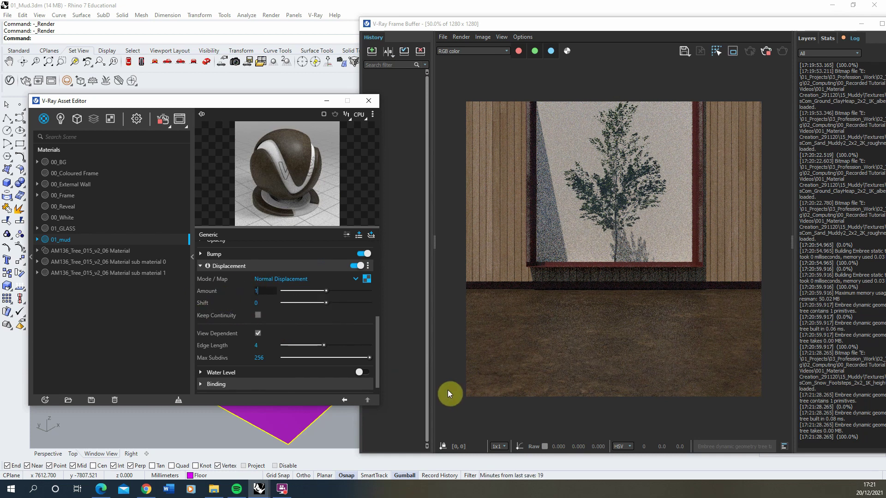
pyautogui.write('00')
pyautogui.press('Return')
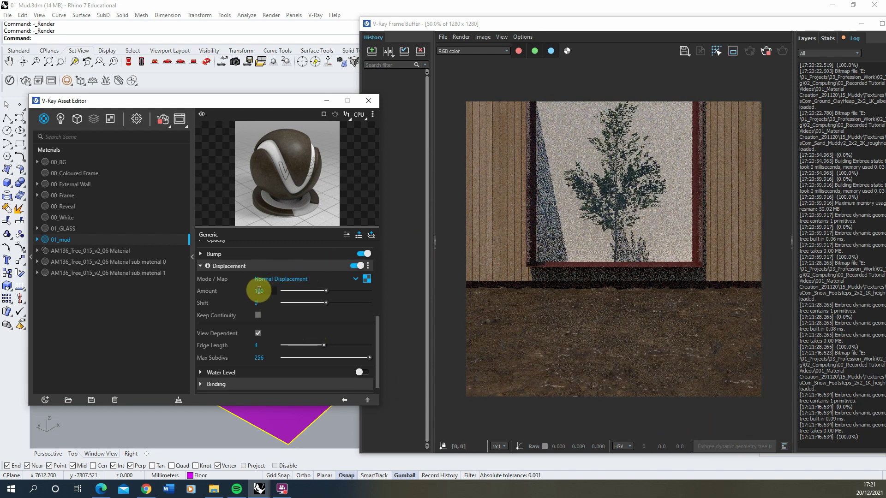
pyautogui.moveTo(259, 291); pyautogui.dragTo(255, 291)
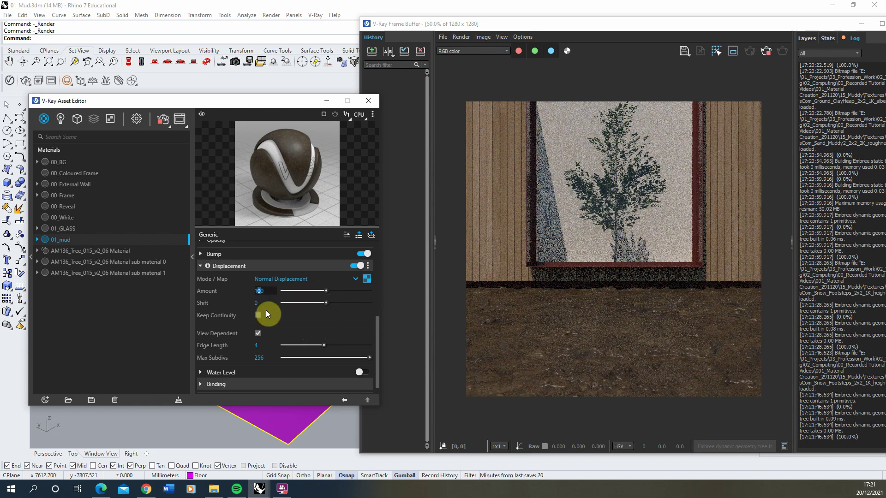
pyautogui.write('15')
pyautogui.press('Return')
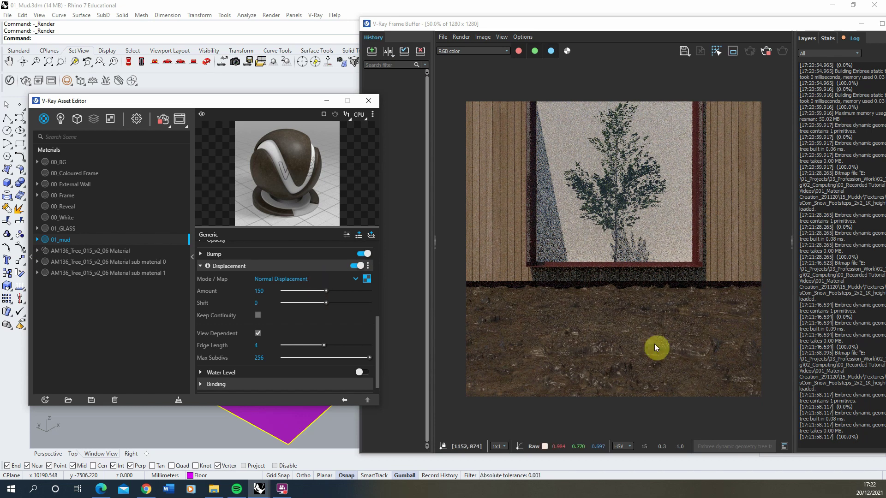
# Step: Nudge the 01_mud reflection glossiness bitmap's Color Offset slightly higher to lighten it
pyautogui.click(236, 266)
pyautogui.scroll(1, 305, 298)
pyautogui.scroll(1, 312, 300)
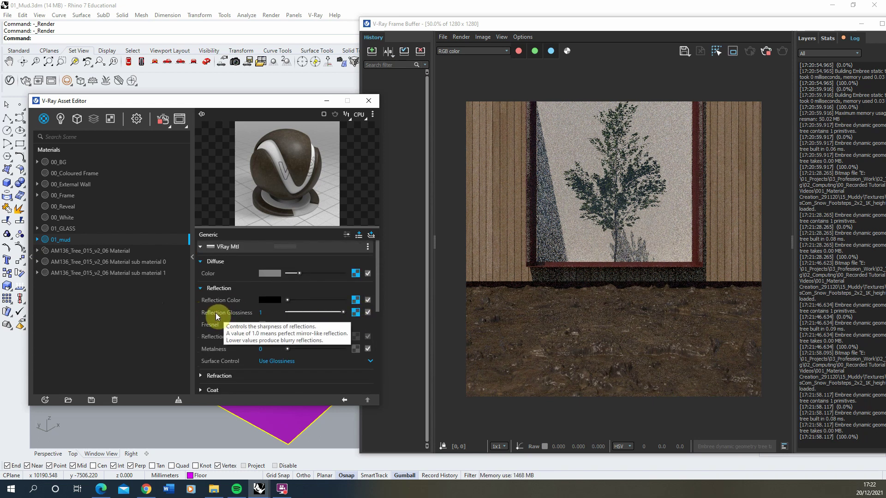
pyautogui.click(356, 314)
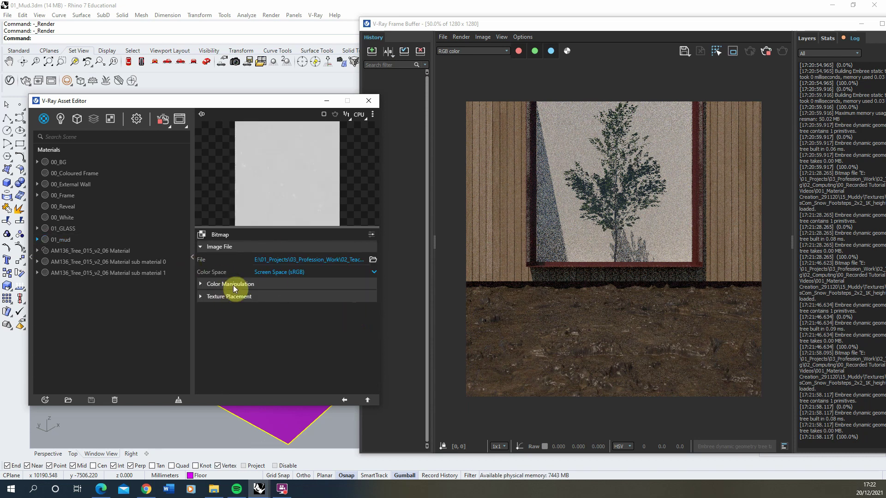
pyautogui.click(232, 284)
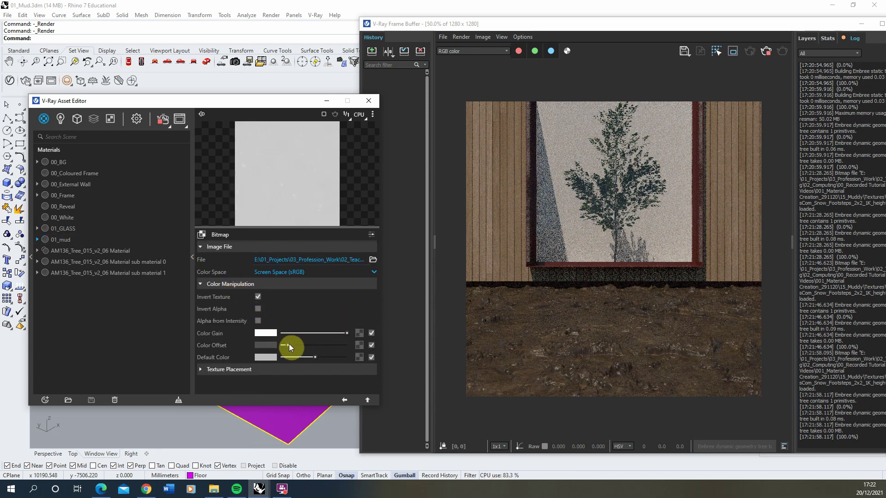
pyautogui.moveTo(290, 345); pyautogui.dragTo(293, 345)
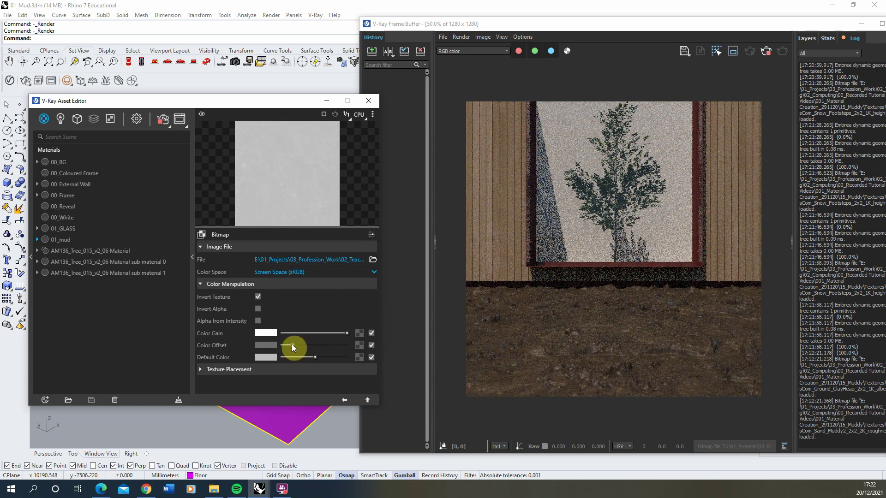
pyautogui.click(347, 401)
pyautogui.click(357, 301)
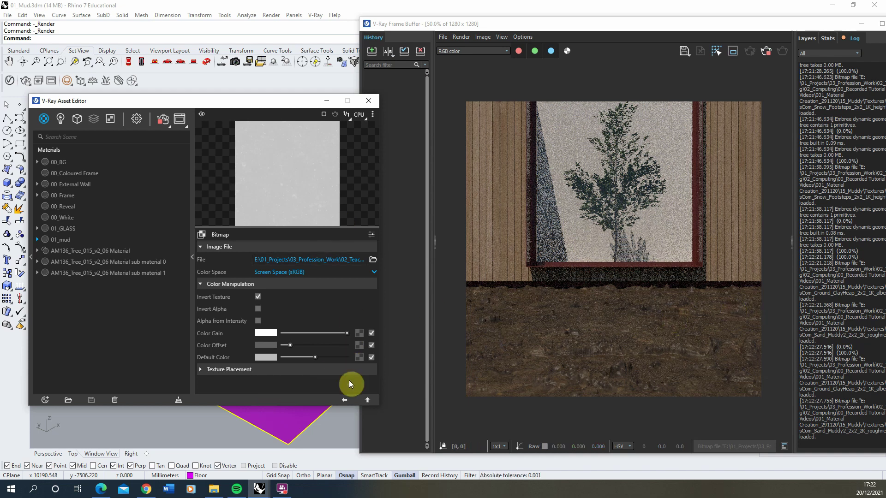
# Step: Open 01_GLASS and review its white reflection, white refraction and IOR 1.6
pyautogui.click(348, 400)
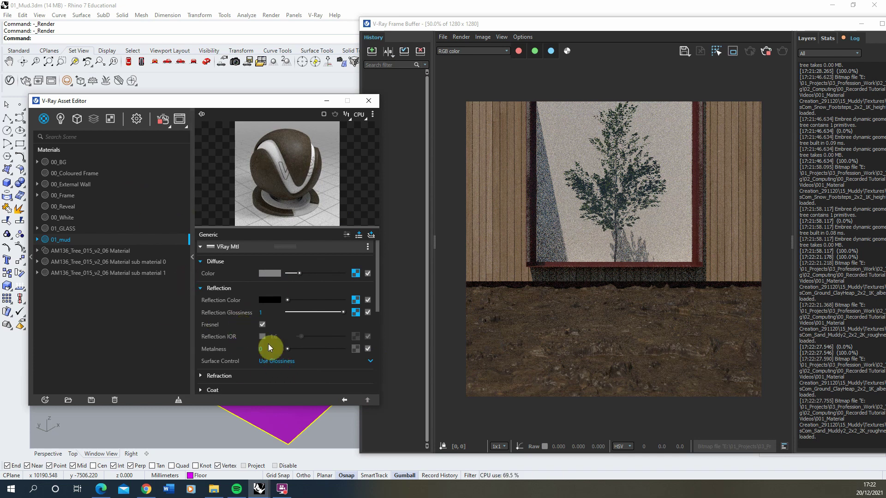
pyautogui.click(81, 229)
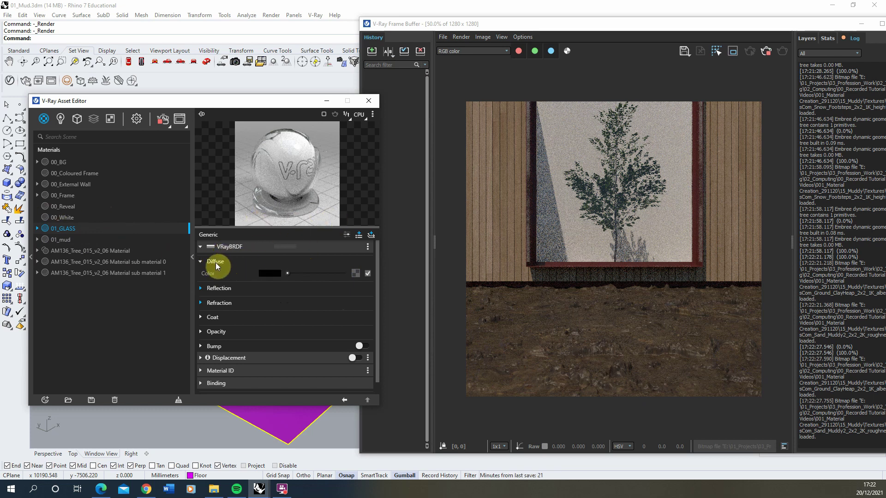
pyautogui.click(232, 289)
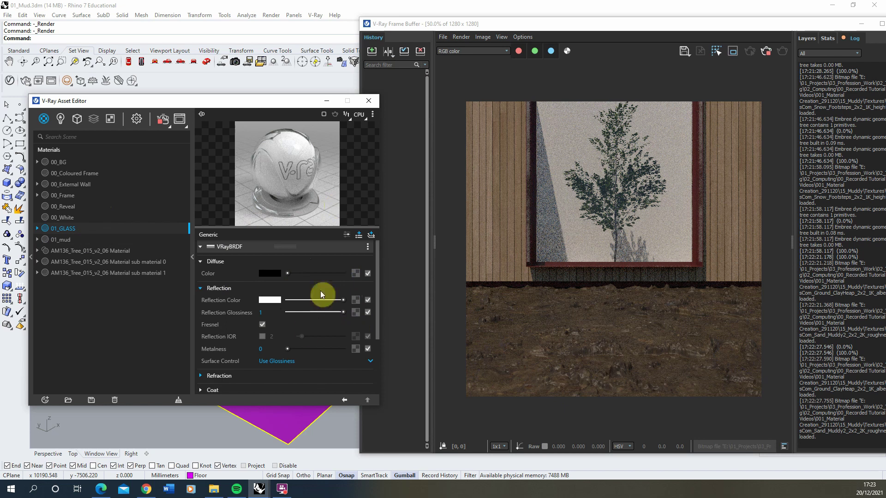
pyautogui.click(213, 375)
pyautogui.scroll(-2, 300, 332)
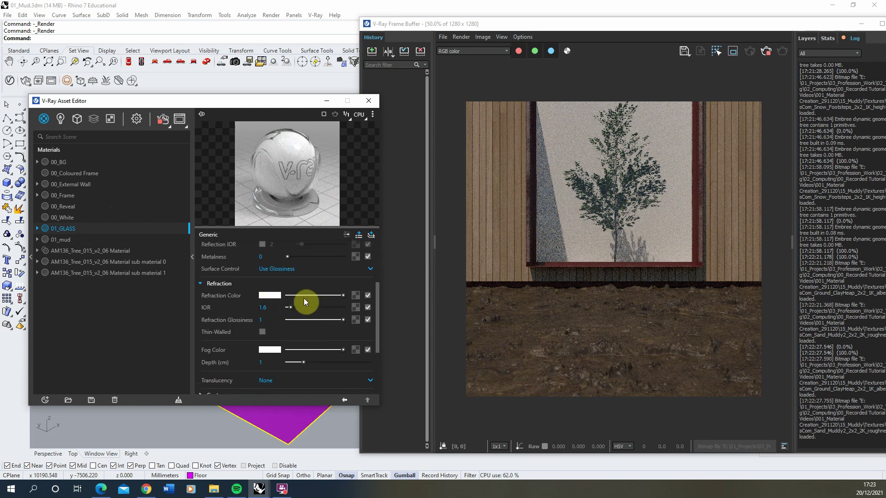
pyautogui.scroll(2, 341, 297)
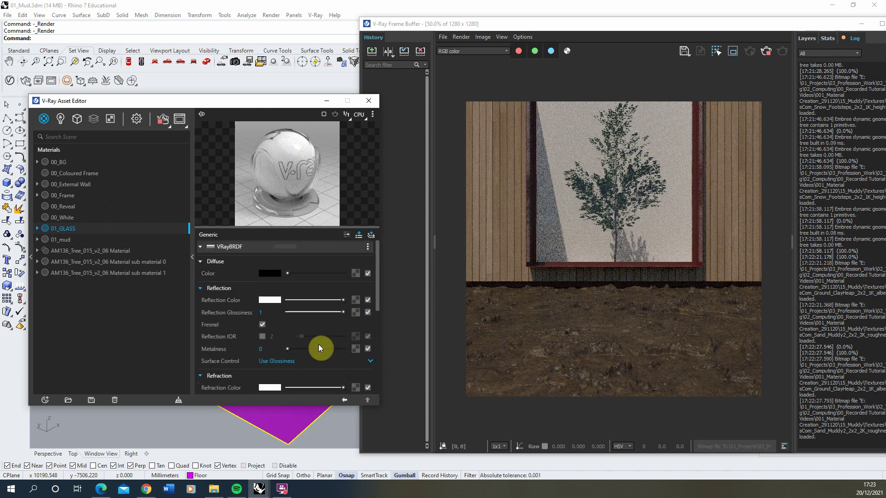
pyautogui.scroll(-2, 247, 271)
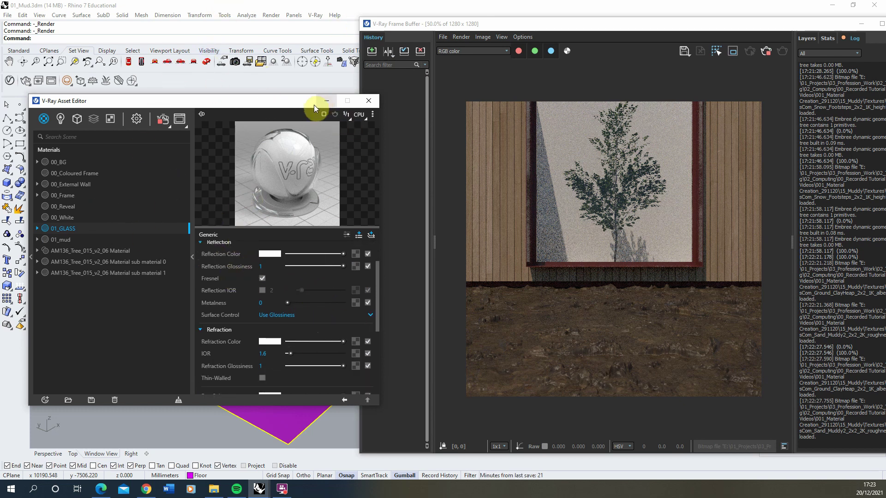
# Step: Copy the floor surface from the building corner to a new position
pyautogui.click(323, 102)
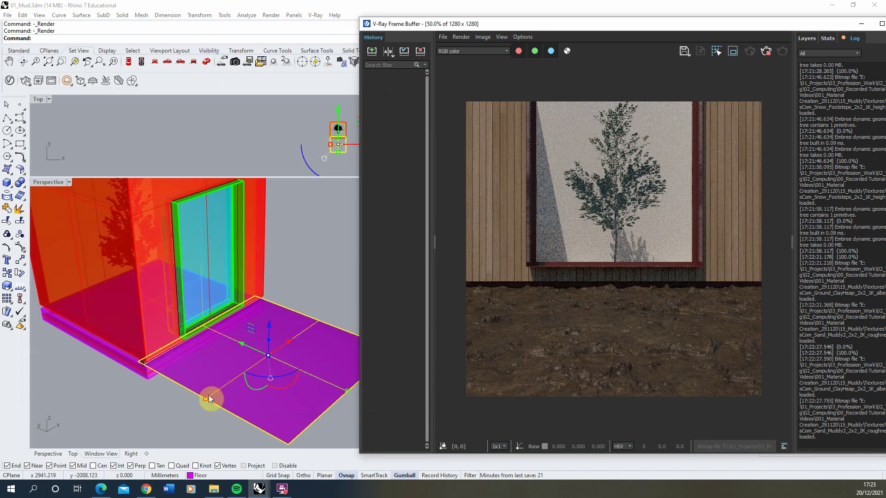
pyautogui.click(8, 286)
pyautogui.moveTo(227, 429); pyautogui.dragTo(129, 286, button='right')
pyautogui.scroll(6, 152, 295)
pyautogui.click(235, 310)
pyautogui.click(240, 230)
pyautogui.press('Return')
pyautogui.scroll(-5, 161, 293)
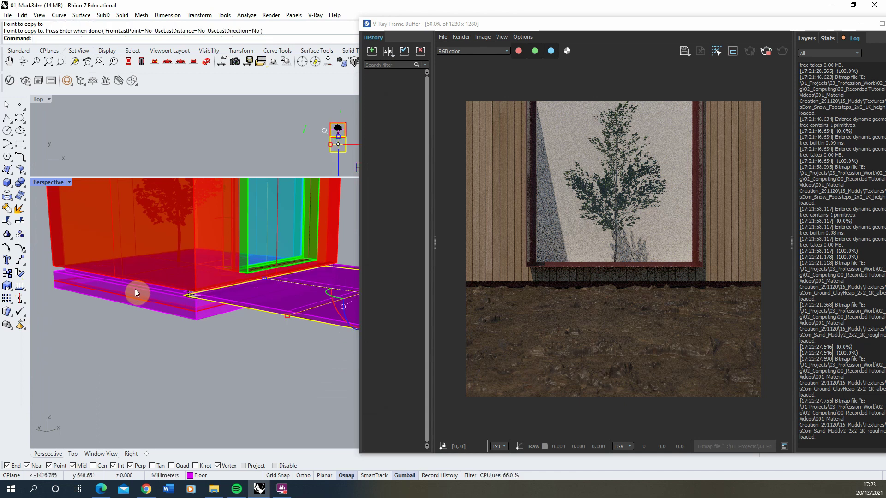
pyautogui.scroll(3, 135, 293)
# Step: Select the floor slab and surface and apply the 01_GLASS material to them
pyautogui.click(176, 251)
pyautogui.keyDown('shift'); pyautogui.click(217, 273); pyautogui.keyUp('shift')
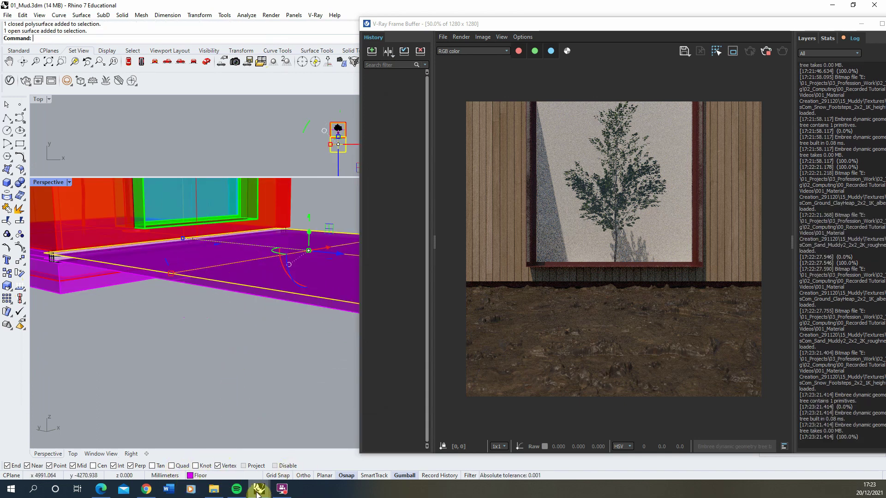
pyautogui.moveTo(258, 492)
pyautogui.click(274, 446)
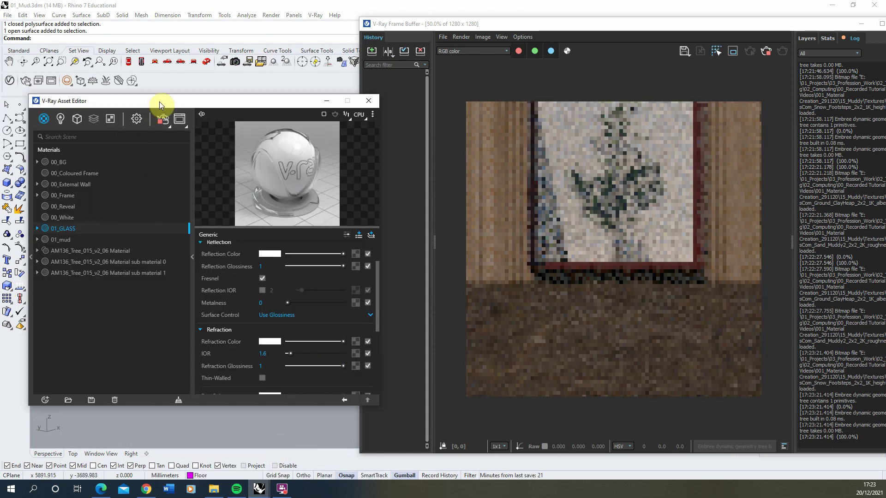
pyautogui.moveTo(208, 106); pyautogui.dragTo(450, 103)
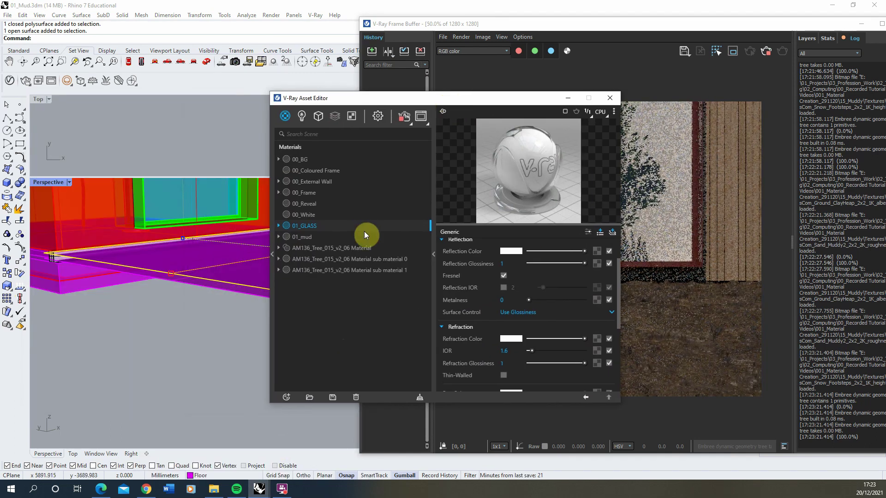
pyautogui.rightClick(316, 230)
pyautogui.click(336, 250)
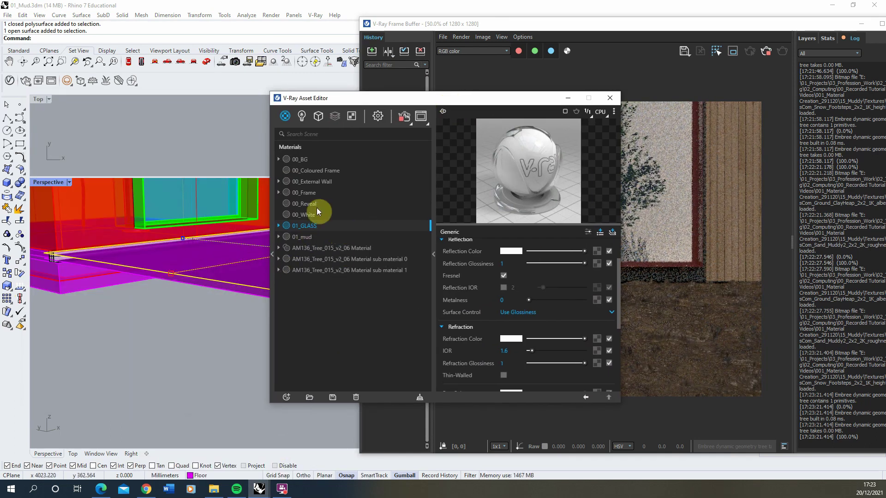
pyautogui.click(567, 98)
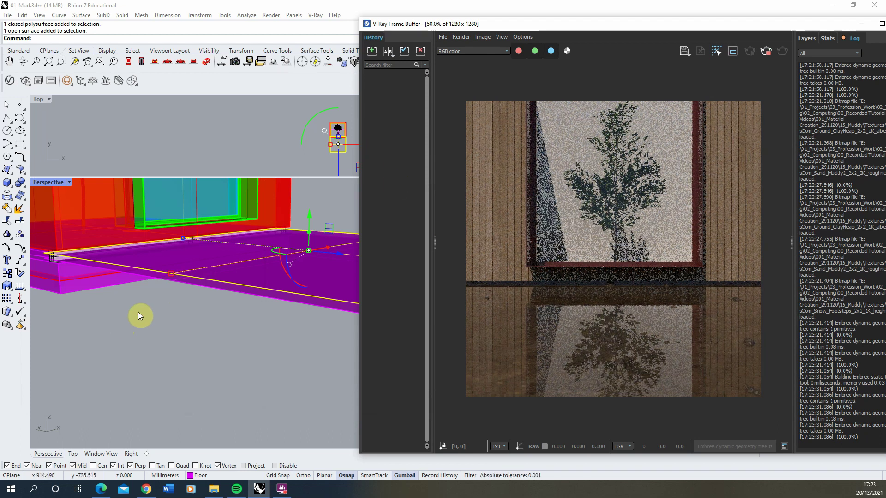
# Step: Lower the glass plane about 50.678 mm with the gumball's Z arrow
pyautogui.moveTo(235, 282); pyautogui.dragTo(256, 257, button='right')
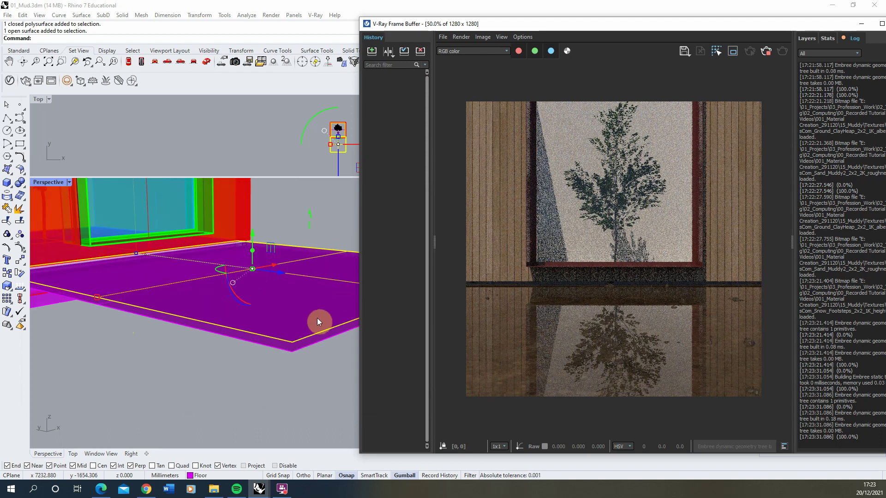
pyautogui.moveTo(218, 210); pyautogui.dragTo(221, 217)
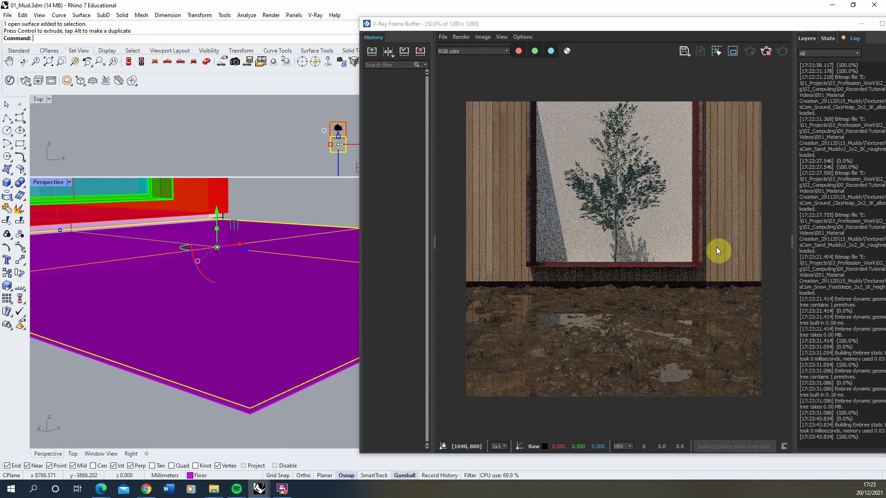
# Step: Restart the interactive render and orbit the Perspective view to frame the muddy floor
pyautogui.click(765, 51)
pyautogui.click(47, 99)
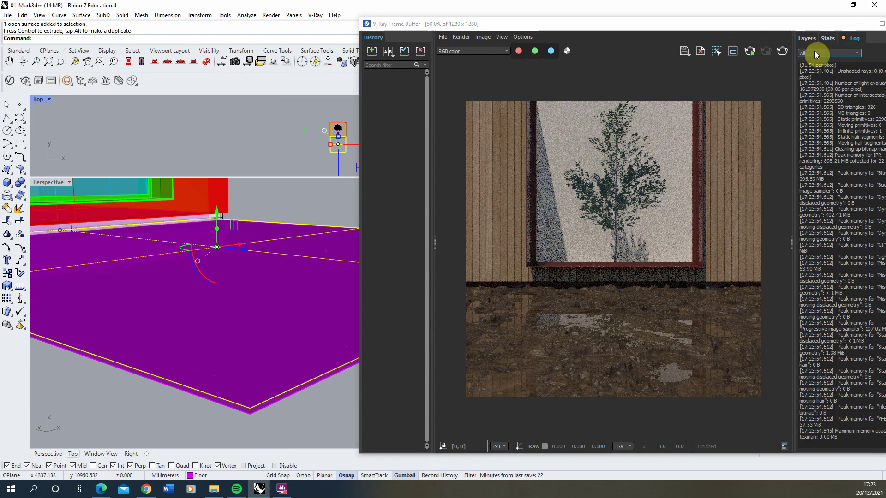
pyautogui.click(749, 51)
pyautogui.moveTo(278, 197); pyautogui.dragTo(228, 292, button='right')
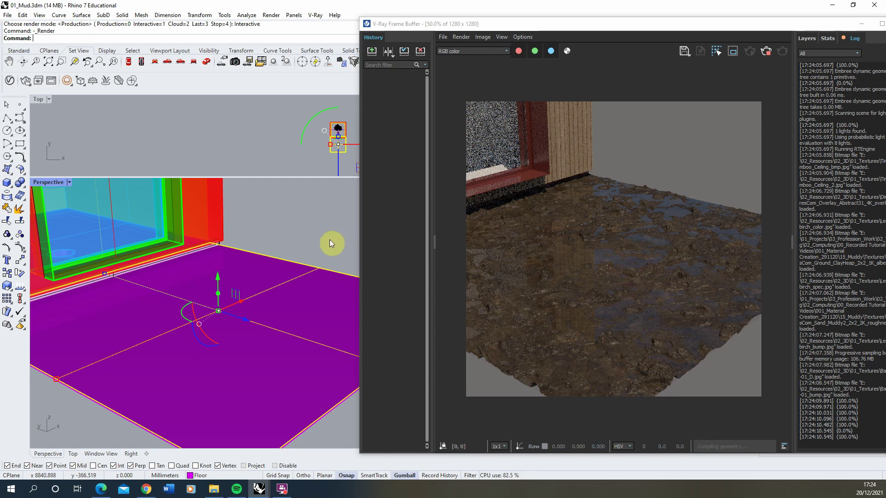
pyautogui.moveTo(236, 246); pyautogui.dragTo(350, 255, button='right')
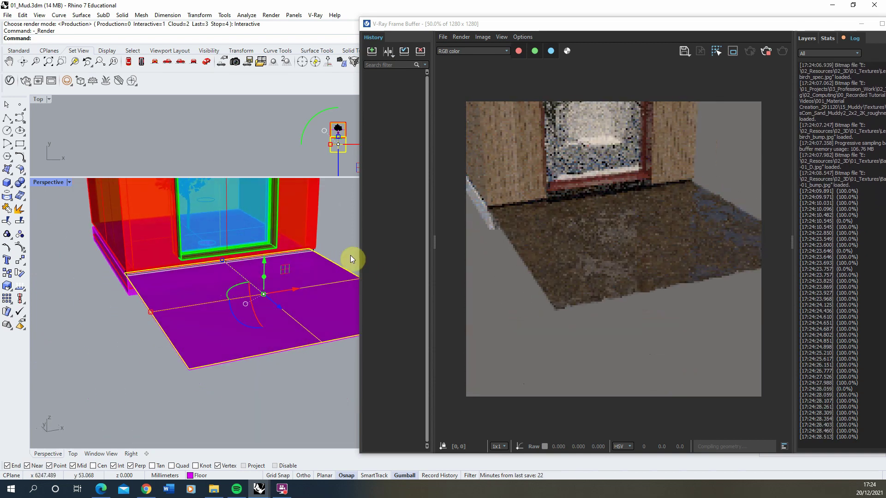